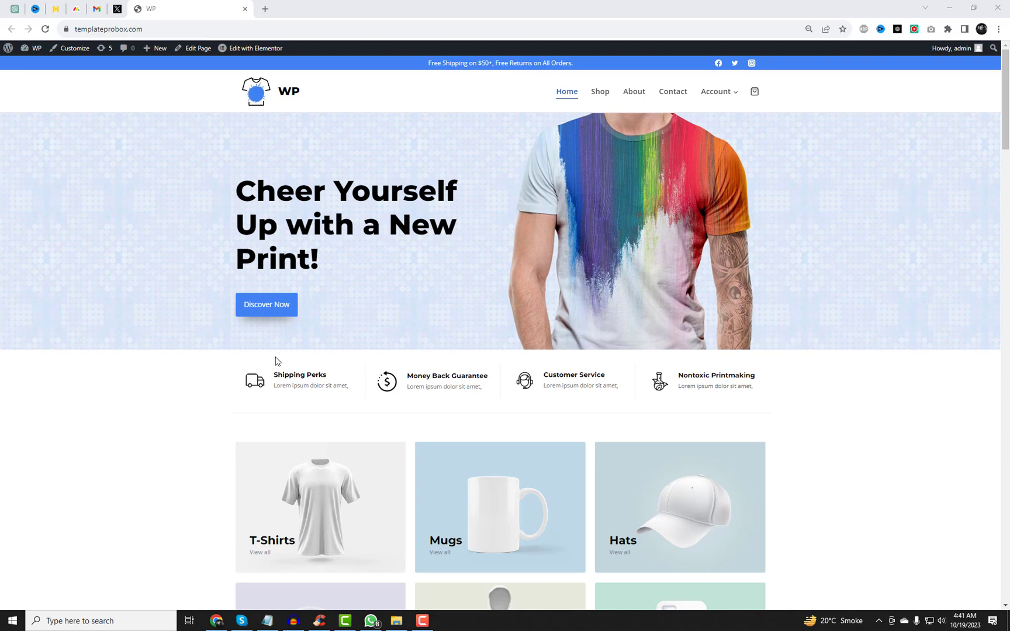
- Open the admin Dashboard in a new tab and move that tab to the first position
{"action": "right_click", "coordinate": [39, 64]}
{"action": "left_click", "coordinate": [69, 68]}
{"action": "left_click_drag", "start_coordinate": [294, 8], "coordinate": [163, 8]}
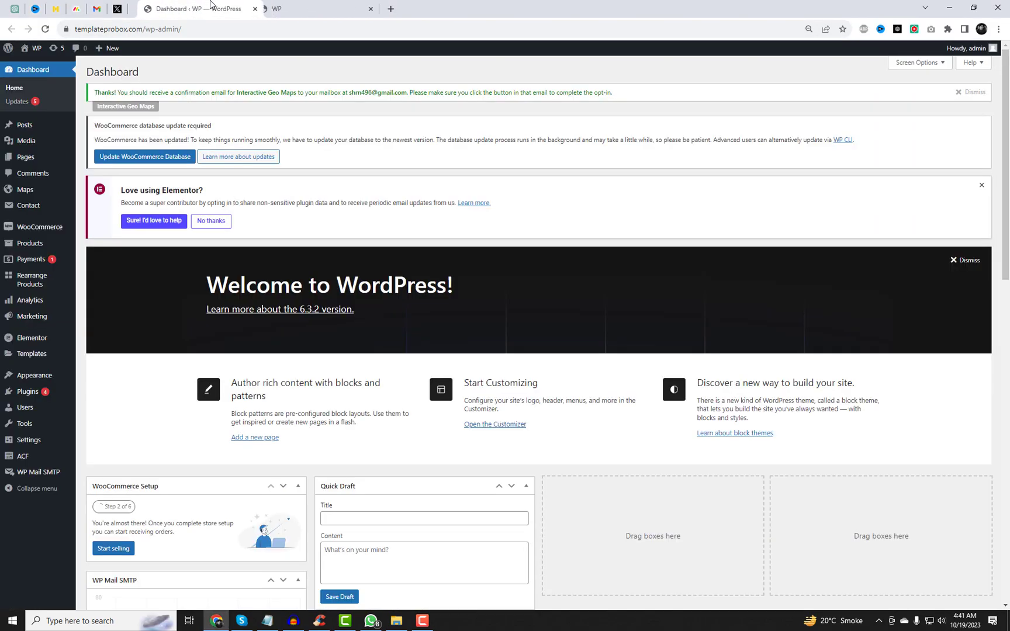
- Find WPC AJAX Search for WooCommerce under Plugins > Add New and activate it
{"action": "mouse_move", "coordinate": [41, 391]}
{"action": "left_click", "coordinate": [98, 390]}
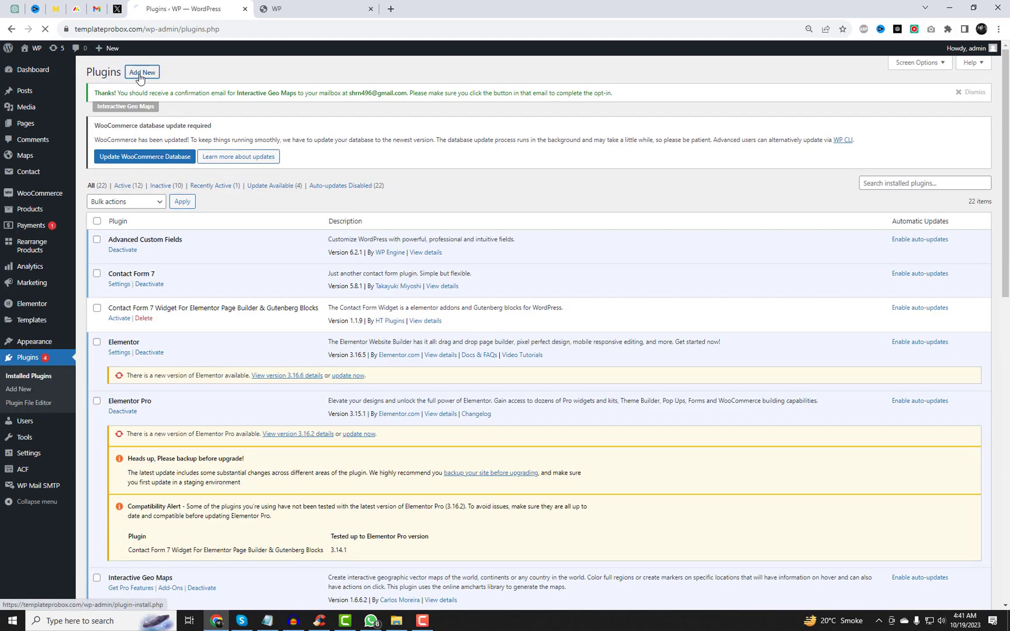
{"action": "left_click", "coordinate": [139, 75]}
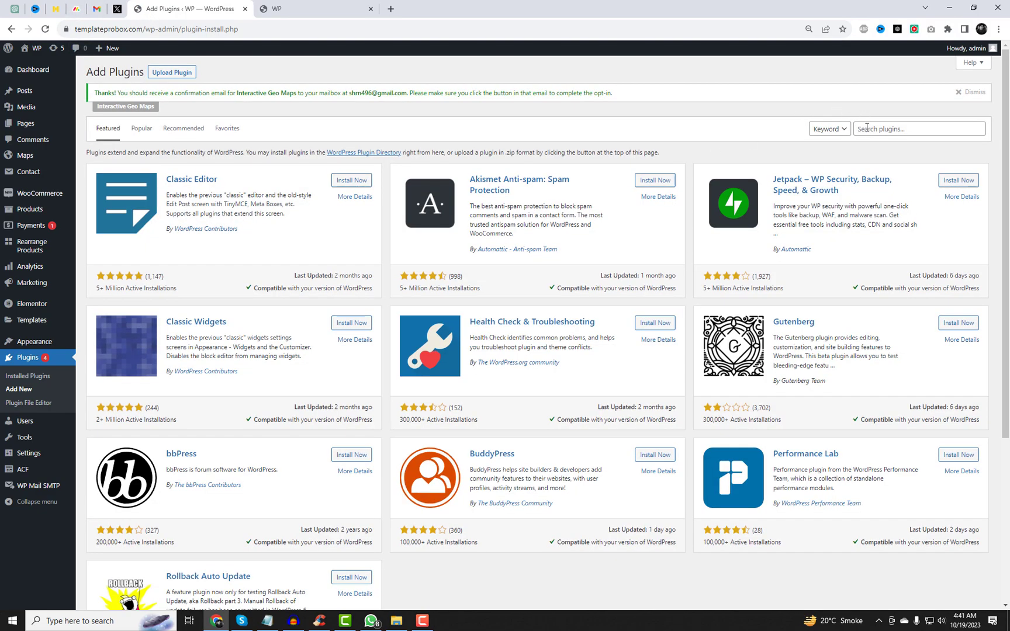
{"action": "left_click", "coordinate": [867, 128]}
{"action": "type", "text": "WPC AJAX Search for WooCommerce"}
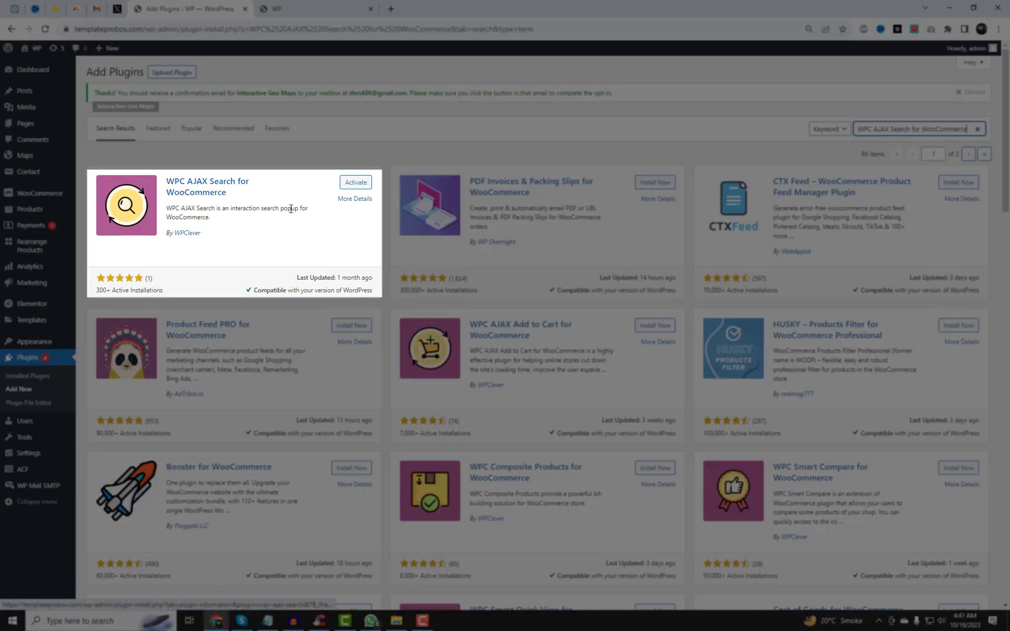
{"action": "left_click", "coordinate": [349, 184]}
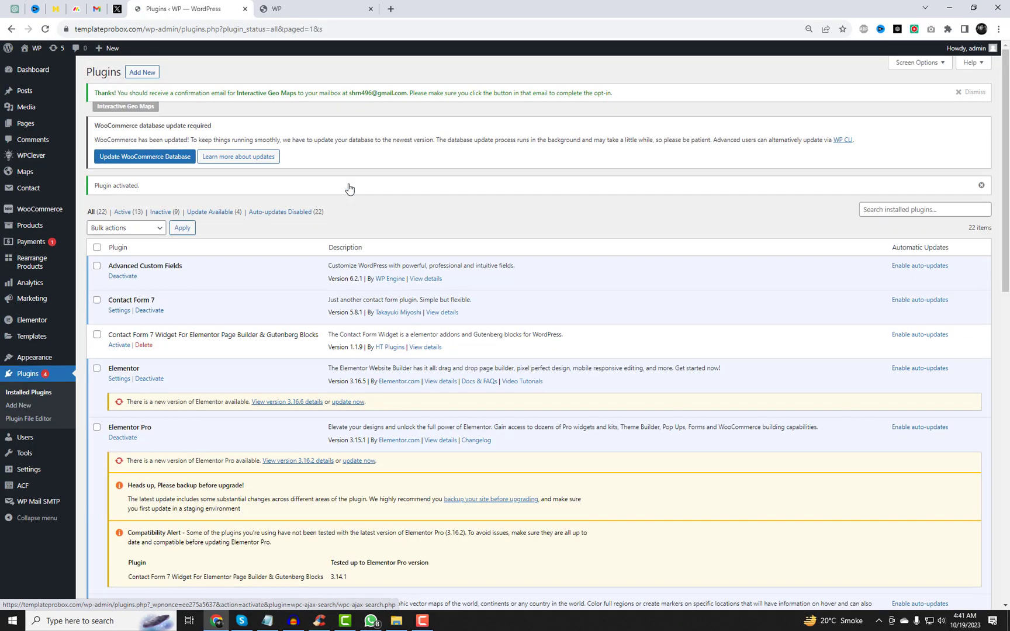
- Search the plugins page for 'popup' to locate the plugin's row
{"action": "key", "text": "ctrl+f"}
{"action": "type", "text": "WPC AJAX Search for WooCommerce"}
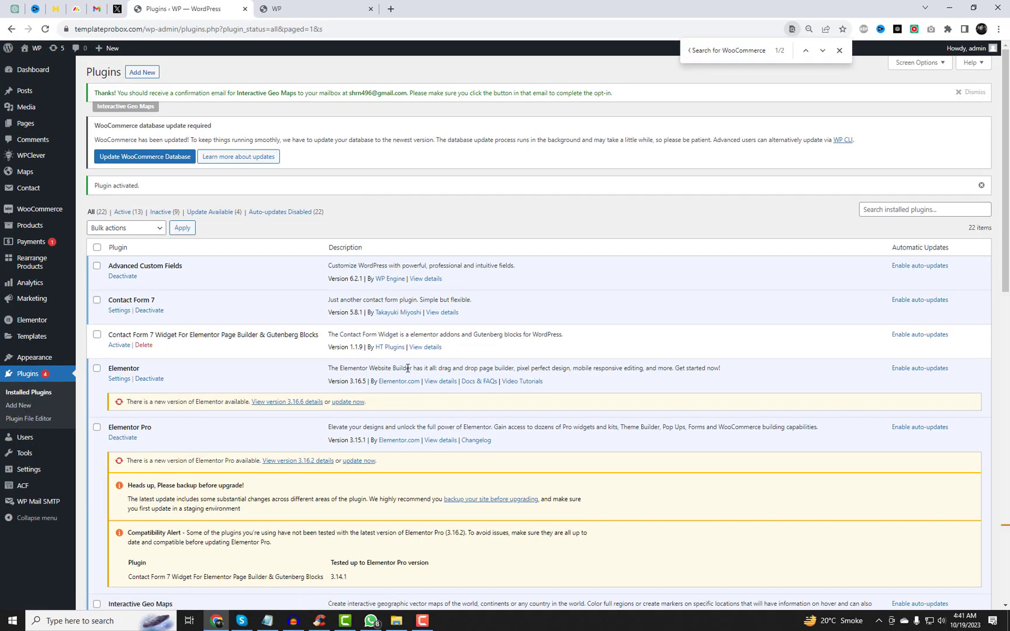
{"action": "key", "text": "ctrl+a"}
{"action": "type", "text": "popup"}
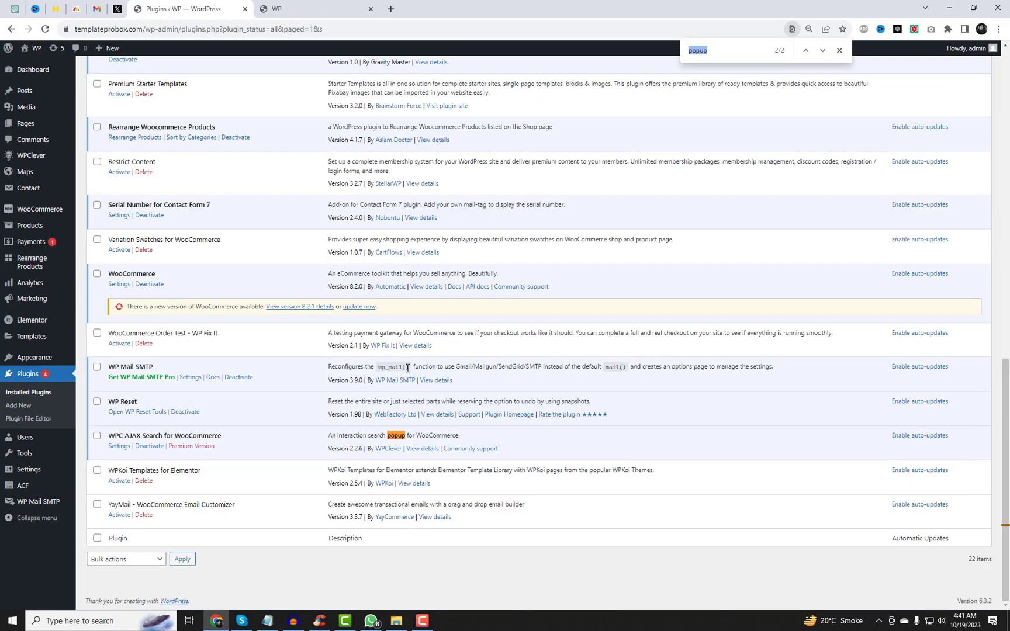
- In WPC AJAX Search settings, leave Auto-open set to open popup
{"action": "left_click", "coordinate": [119, 447]}
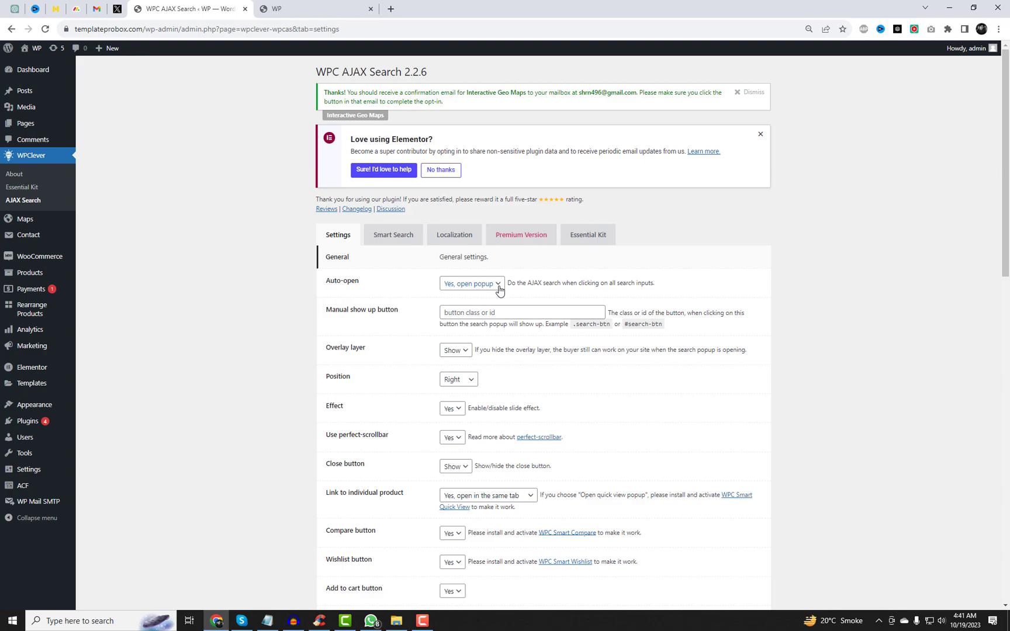
{"action": "left_click", "coordinate": [489, 288]}
{"action": "left_click", "coordinate": [484, 305]}
{"action": "left_click", "coordinate": [485, 287]}
{"action": "left_click", "coordinate": [484, 297]}
{"action": "left_click_drag", "start_coordinate": [507, 285], "coordinate": [659, 285]}
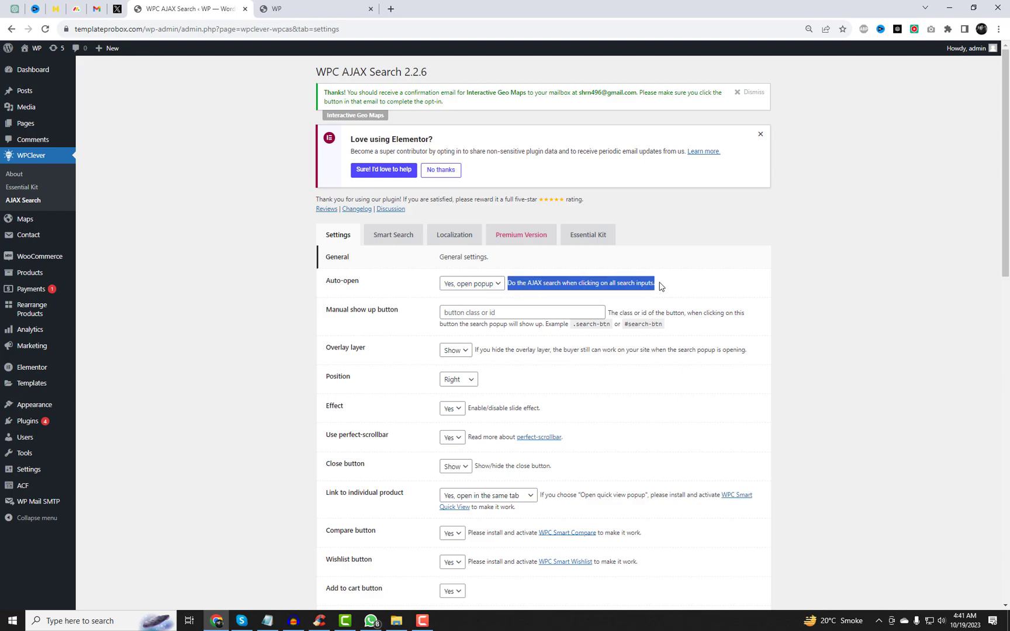
{"action": "left_click", "coordinate": [685, 282]}
- Enter #search-btn as the Manual show up button selector
{"action": "left_click", "coordinate": [485, 314]}
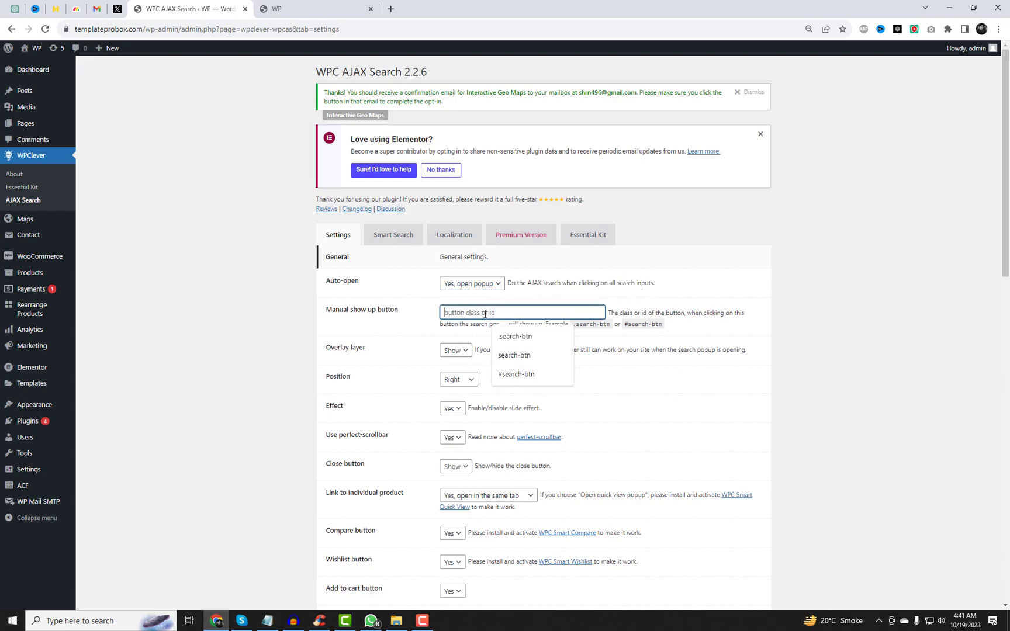
{"action": "type", "text": "#searc"}
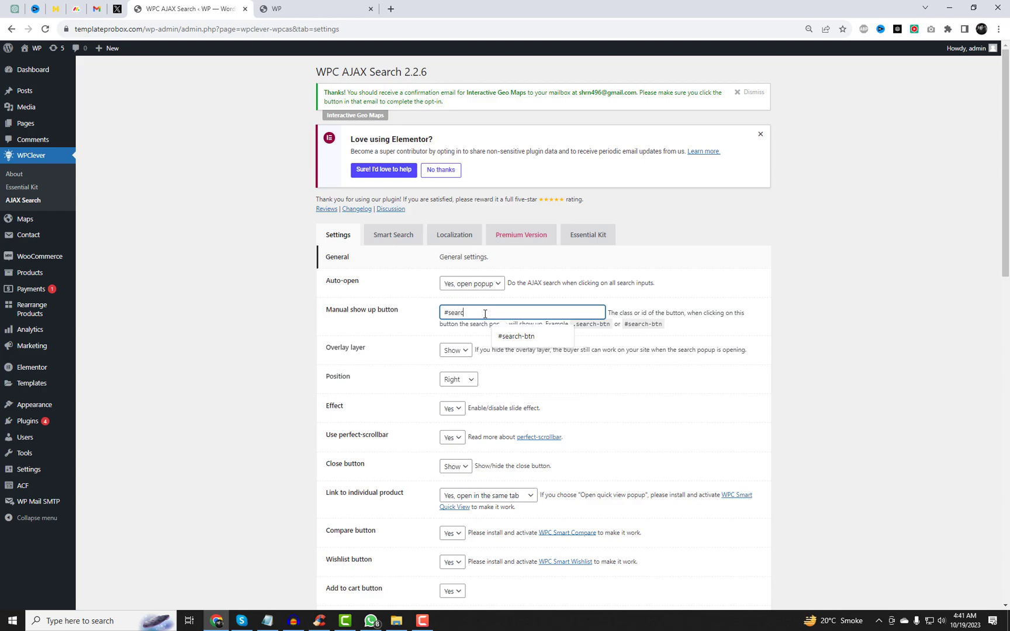
{"action": "type", "text": "h-btn"}
{"action": "left_click", "coordinate": [597, 408]}
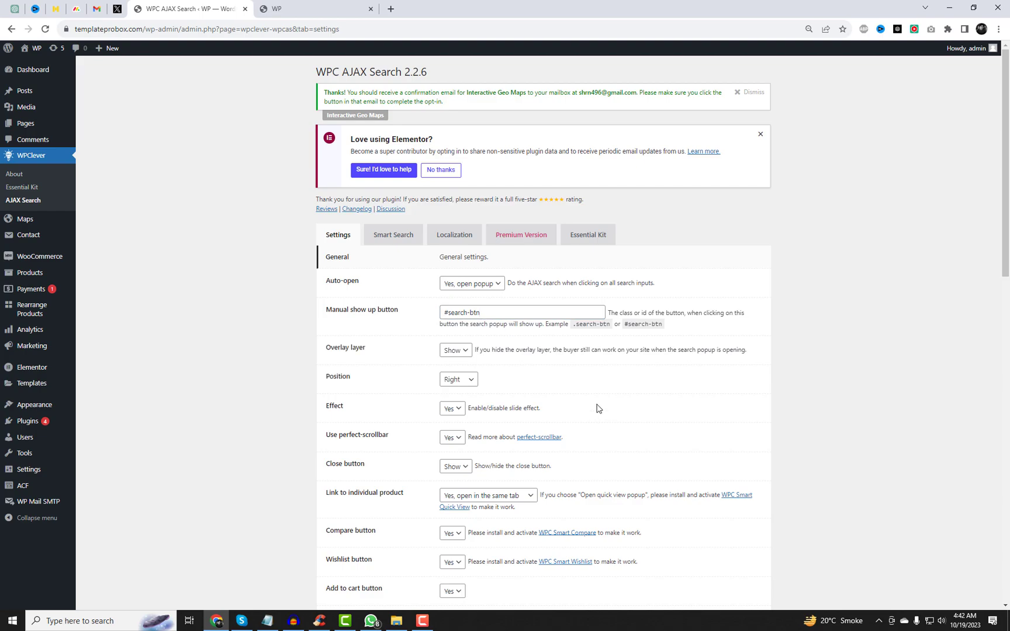
{"action": "scroll", "coordinate": [597, 407], "scroll_direction": "down", "scroll_amount": 2}
- Set the popup Position to Top after trying Left, Bottom and Center
{"action": "left_click", "coordinate": [468, 279]}
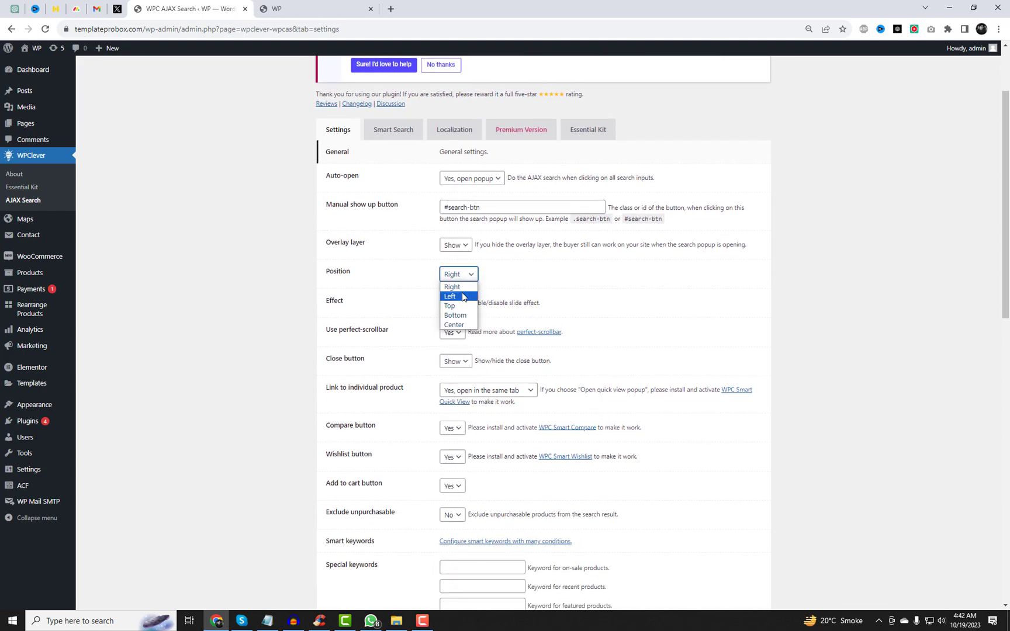
{"action": "left_click", "coordinate": [462, 297]}
{"action": "left_click", "coordinate": [461, 278]}
{"action": "left_click", "coordinate": [461, 310]}
{"action": "left_click", "coordinate": [461, 278]}
{"action": "left_click", "coordinate": [462, 317]}
{"action": "left_click", "coordinate": [461, 277]}
{"action": "left_click", "coordinate": [463, 323]}
{"action": "left_click", "coordinate": [464, 278]}
{"action": "left_click", "coordinate": [461, 306]}
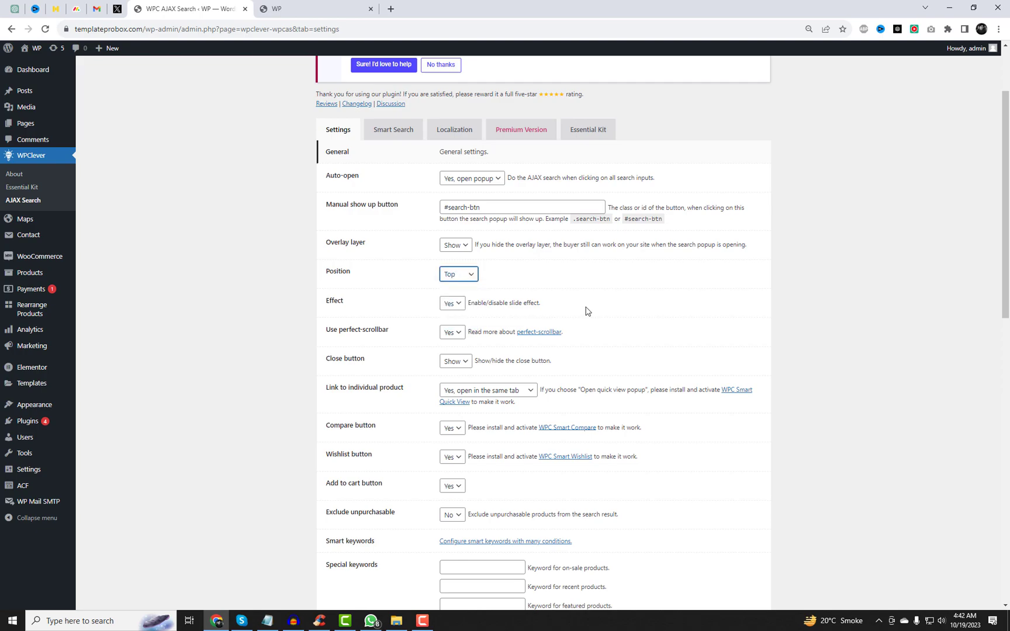
- Keep perfect-scrollbar at Yes, focus Popular keywords, then switch to the storefront homepage
{"action": "left_click", "coordinate": [457, 337]}
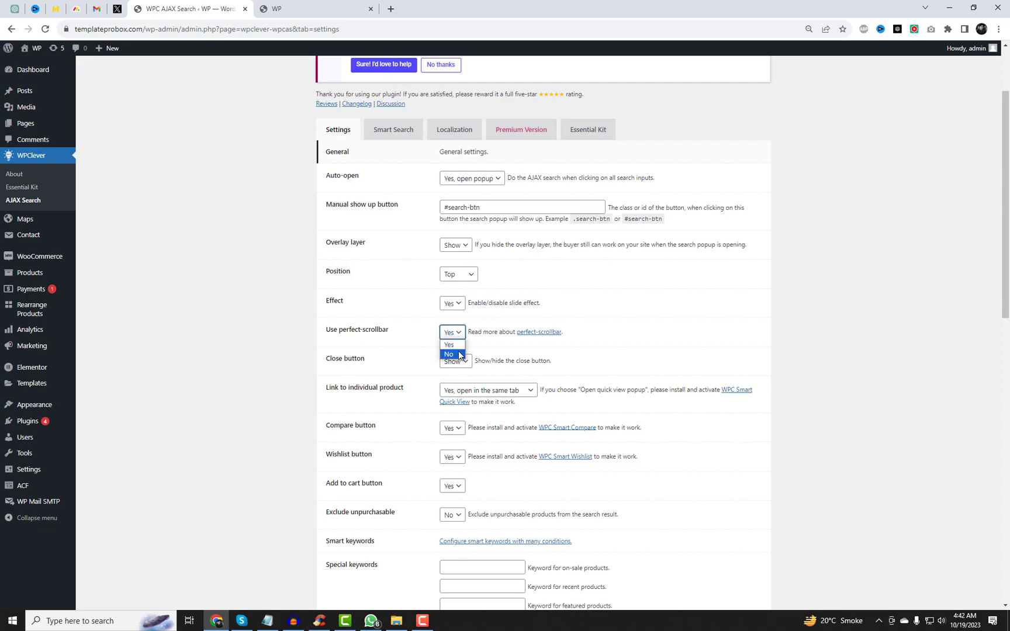
{"action": "left_click", "coordinate": [459, 334]}
{"action": "left_click", "coordinate": [457, 333]}
{"action": "left_click", "coordinate": [455, 344]}
{"action": "scroll", "coordinate": [537, 390], "scroll_direction": "down", "scroll_amount": 1}
{"action": "scroll", "coordinate": [537, 390], "scroll_direction": "down", "scroll_amount": 1}
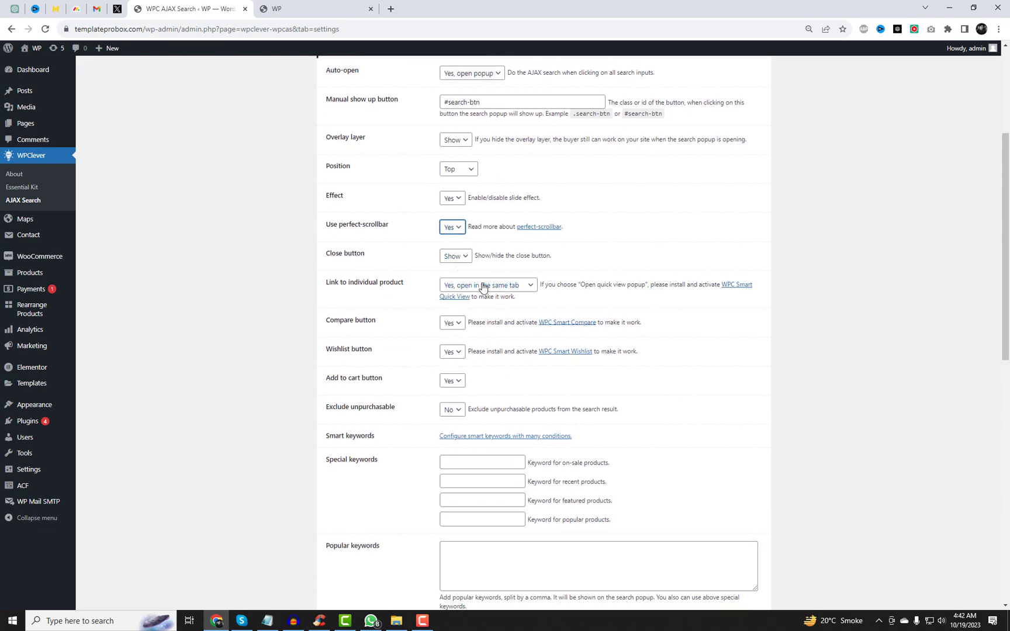
{"action": "scroll", "coordinate": [586, 378], "scroll_direction": "down", "scroll_amount": 4}
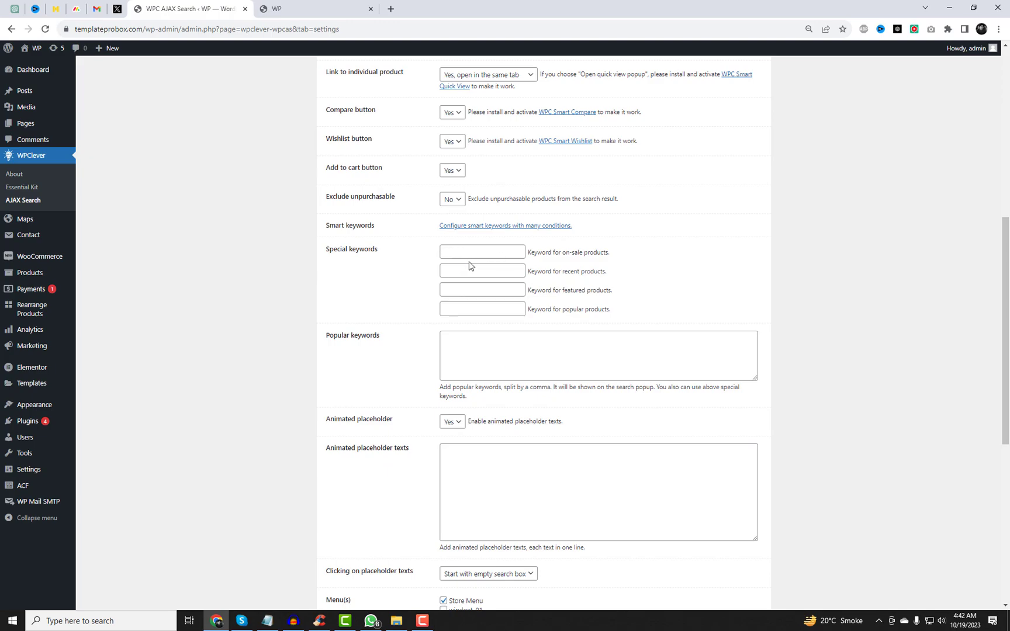
{"action": "left_click", "coordinate": [466, 340]}
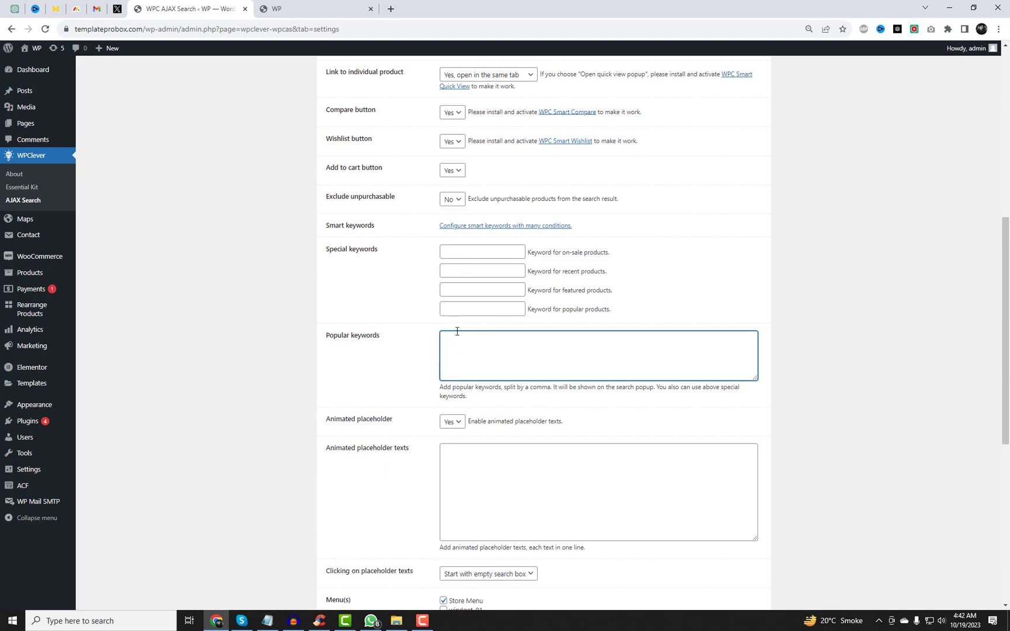
{"action": "left_click", "coordinate": [315, 9]}
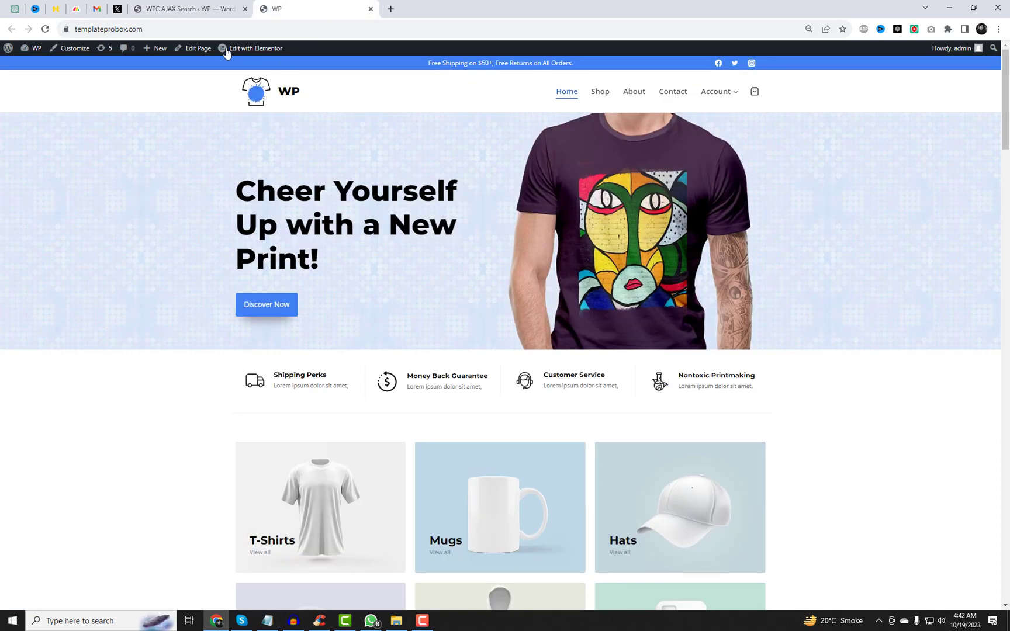
- Browse the Shop page's eight-product grid, then return to the AJAX search settings tab
{"action": "left_click", "coordinate": [599, 92]}
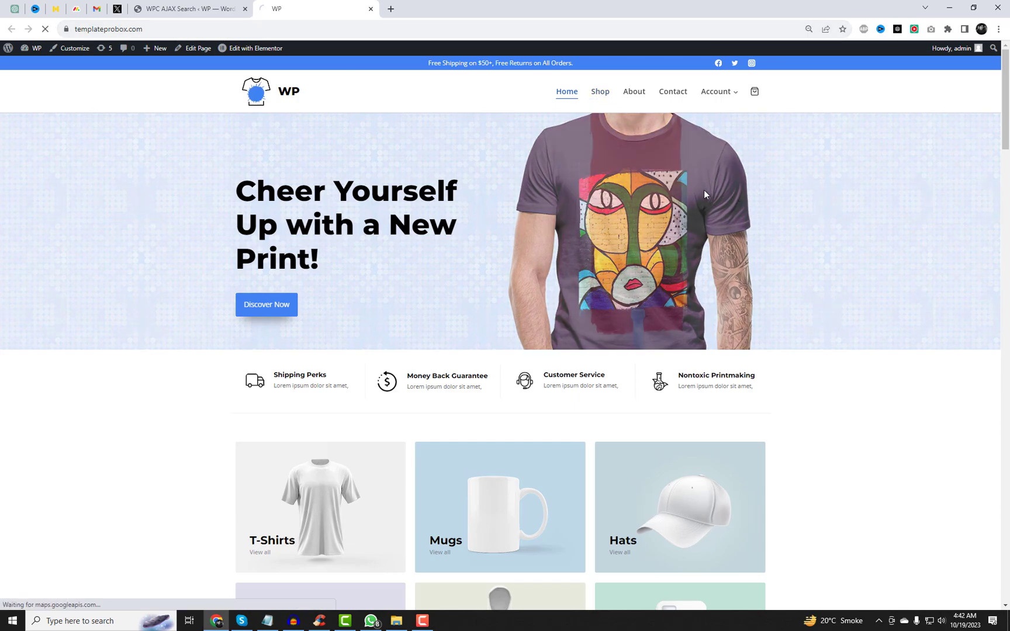
{"action": "scroll", "coordinate": [876, 356], "scroll_direction": "down", "scroll_amount": 2}
{"action": "scroll", "coordinate": [876, 358], "scroll_direction": "up", "scroll_amount": 1}
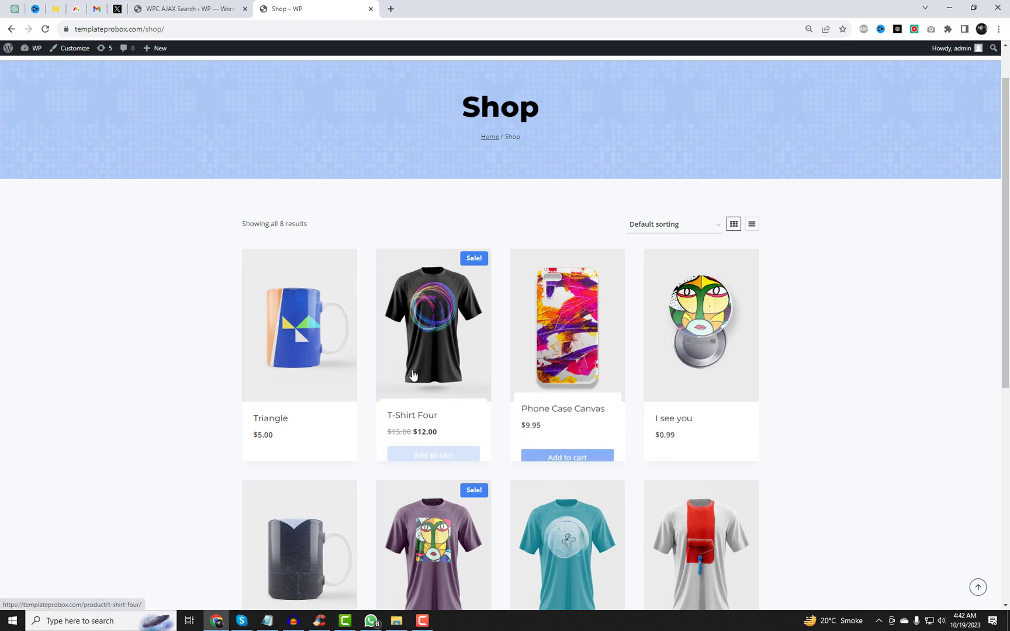
{"action": "scroll", "coordinate": [841, 421], "scroll_direction": "down", "scroll_amount": 3}
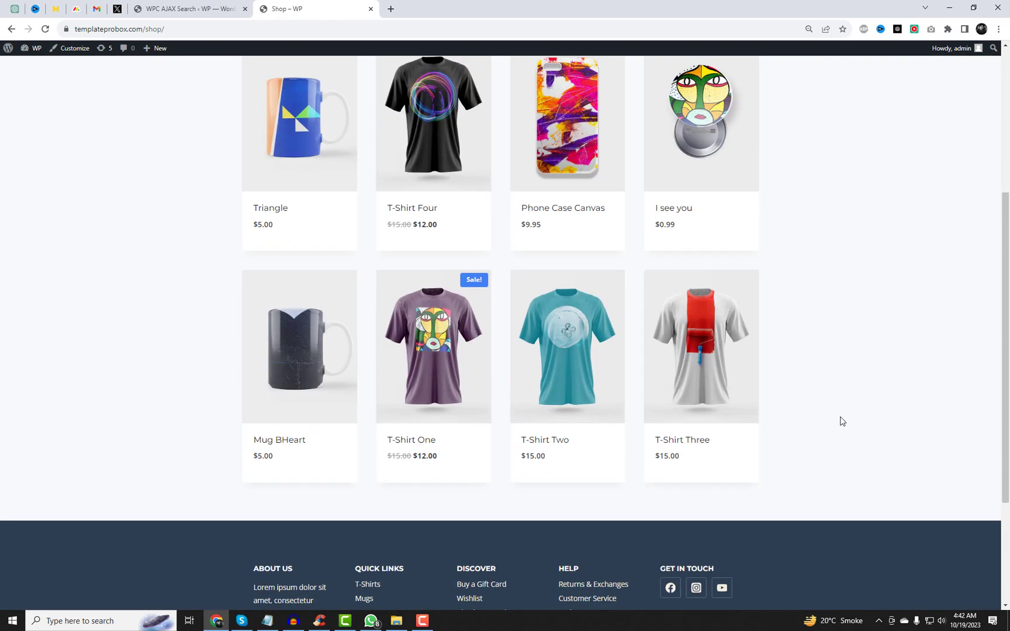
{"action": "scroll", "coordinate": [722, 403], "scroll_direction": "up", "scroll_amount": 1}
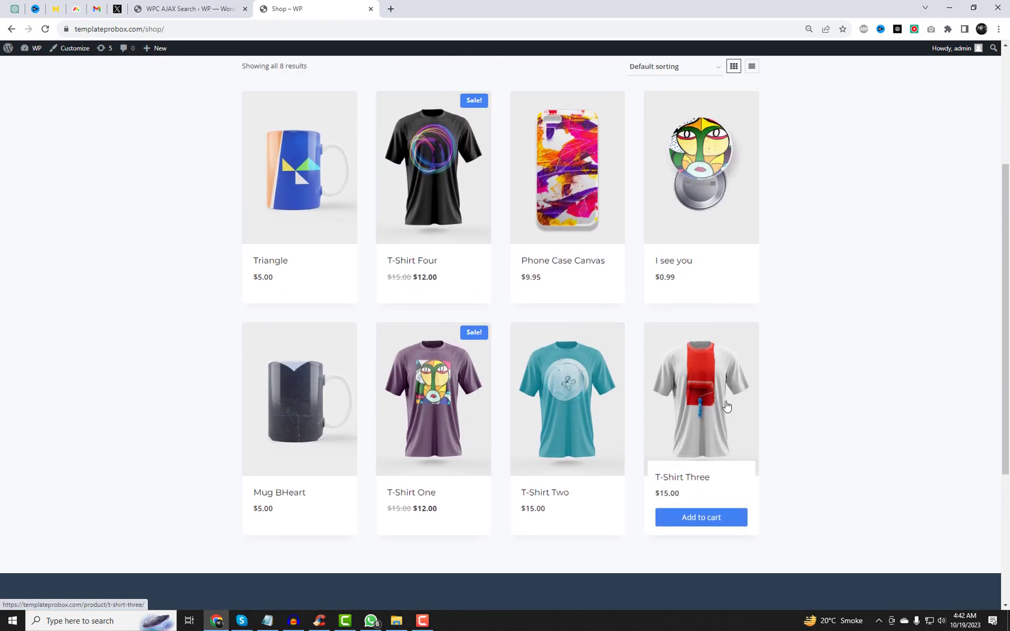
{"action": "scroll", "coordinate": [796, 419], "scroll_direction": "up", "scroll_amount": 2}
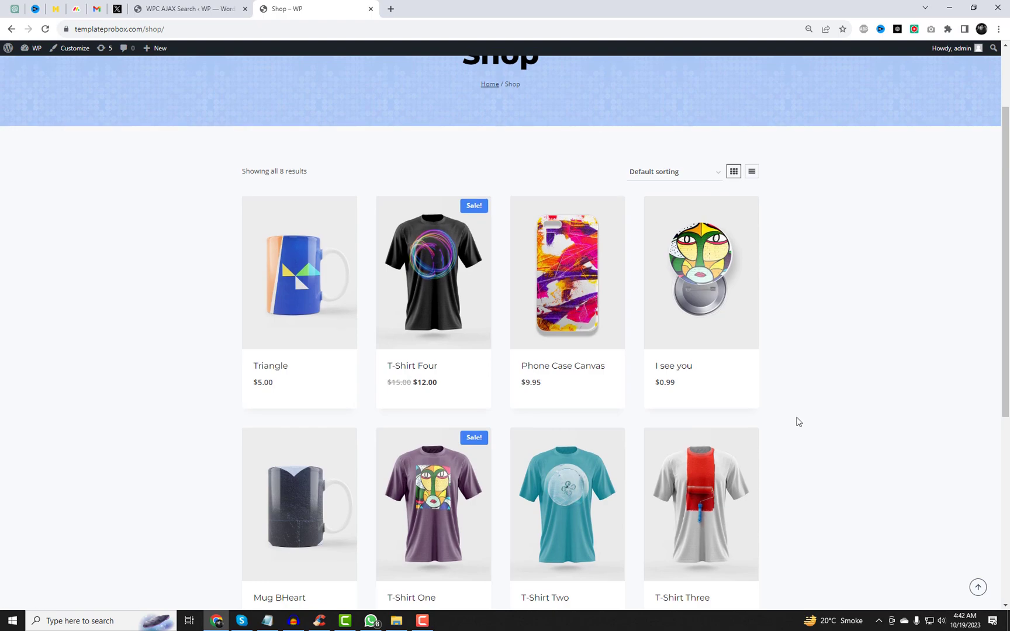
{"action": "left_click", "coordinate": [186, 8]}
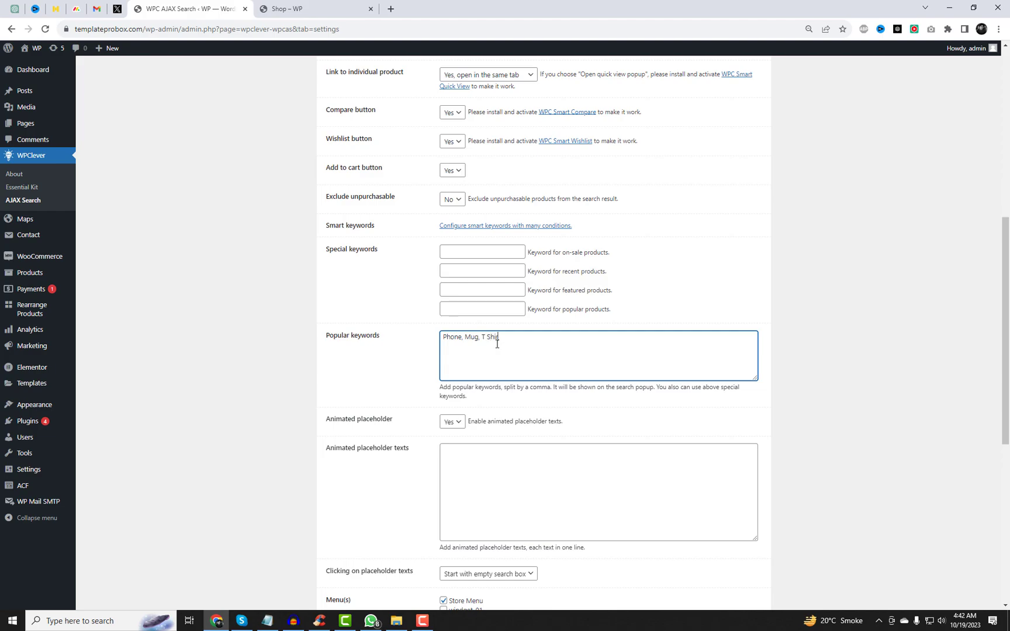
- Finish popular keywords as 'Phone, Mug, T Shirt' and enter placeholders Phone, Mug, Stones, T Shirts
{"action": "left_click", "coordinate": [881, 410]}
{"action": "scroll", "coordinate": [687, 471], "scroll_direction": "down", "scroll_amount": 1}
{"action": "scroll", "coordinate": [648, 458], "scroll_direction": "down", "scroll_amount": 2}
{"action": "left_click", "coordinate": [478, 319]}
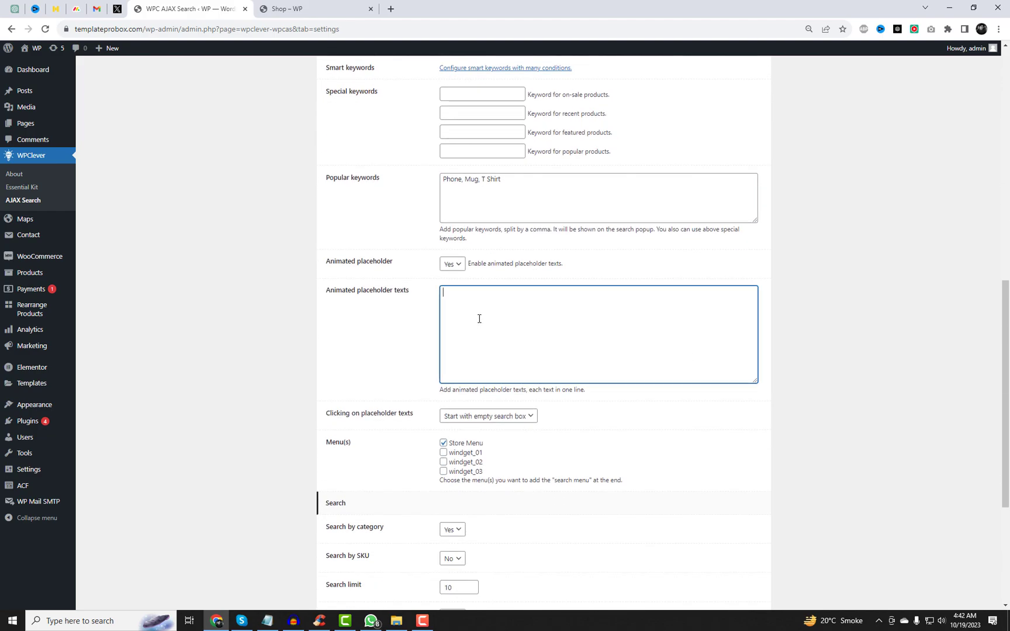
{"action": "type", "text": "Ph"}
- Open Appearance > Menus in a new tab to check it, then return to the settings
{"action": "mouse_move", "coordinate": [47, 376]}
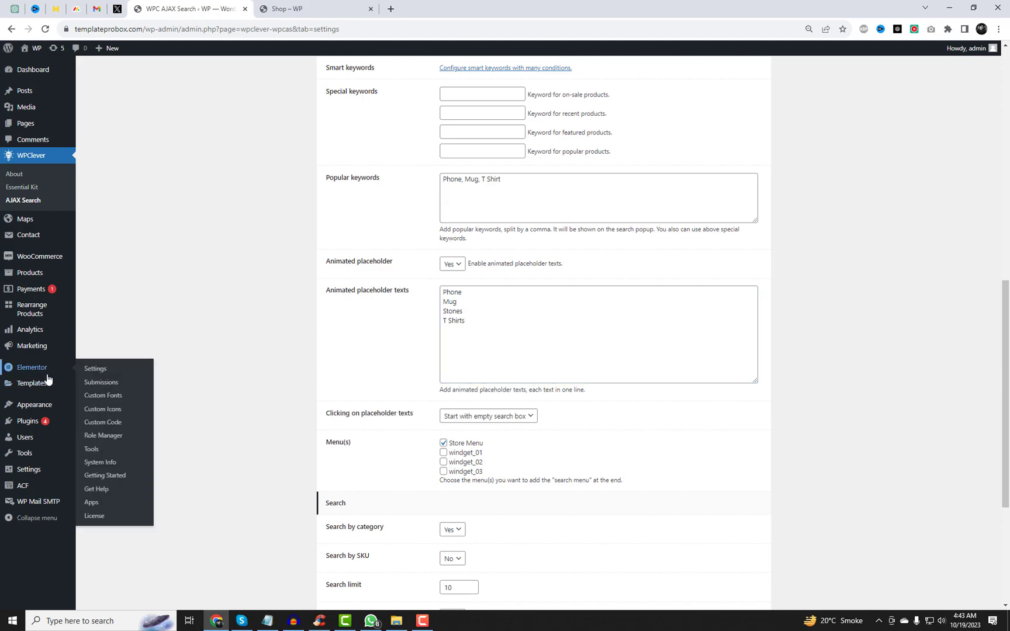
{"action": "mouse_move", "coordinate": [49, 406]}
{"action": "right_click", "coordinate": [92, 446]}
{"action": "left_click", "coordinate": [138, 451]}
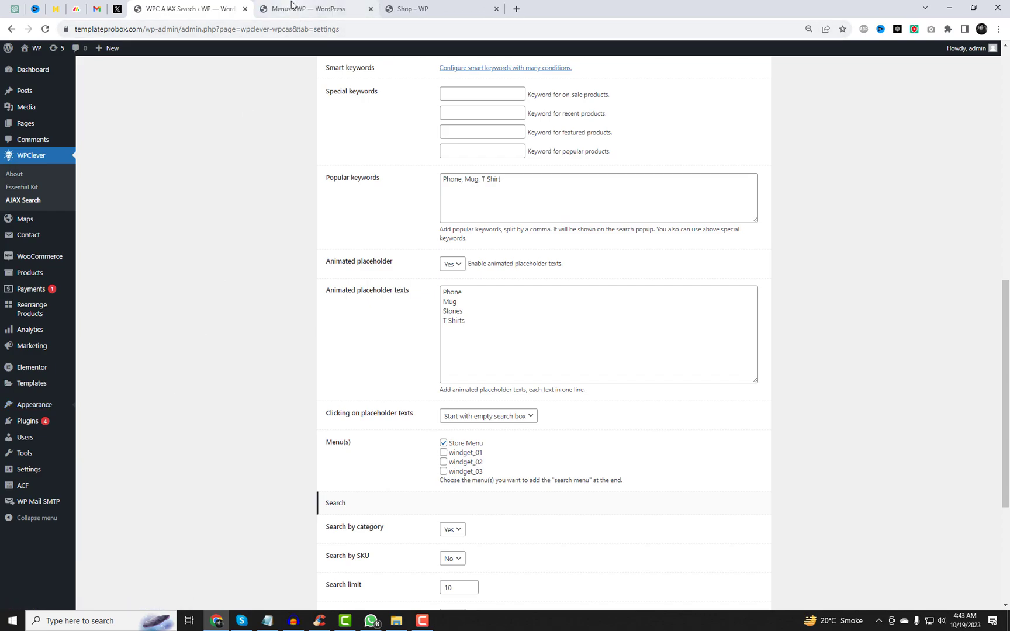
{"action": "left_click", "coordinate": [291, 7]}
{"action": "scroll", "coordinate": [416, 193], "scroll_direction": "down", "scroll_amount": 2}
{"action": "left_click_drag", "start_coordinate": [381, 194], "coordinate": [276, 192]}
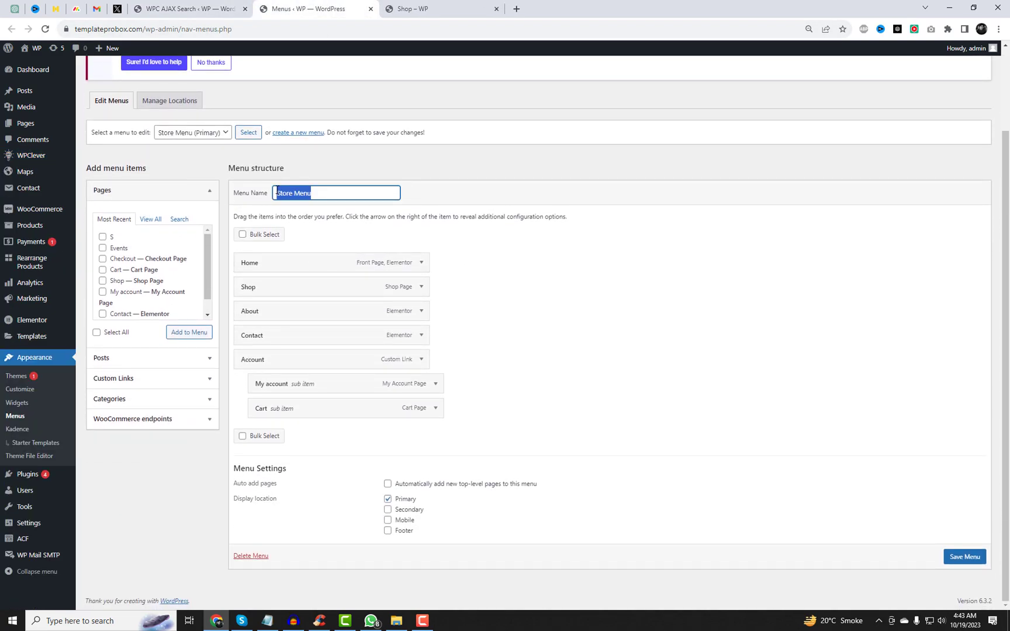
{"action": "left_click", "coordinate": [187, 8]}
- Check Store Menu under Menu(s) and keep placeholder clicks starting with an empty search box
{"action": "left_click", "coordinate": [443, 444]}
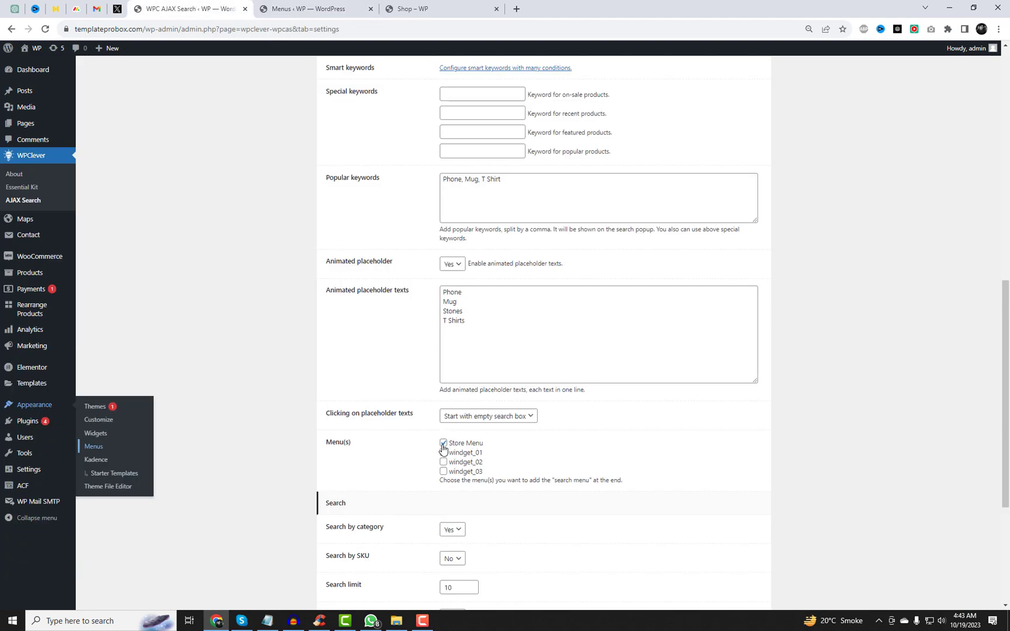
{"action": "left_click", "coordinate": [470, 418]}
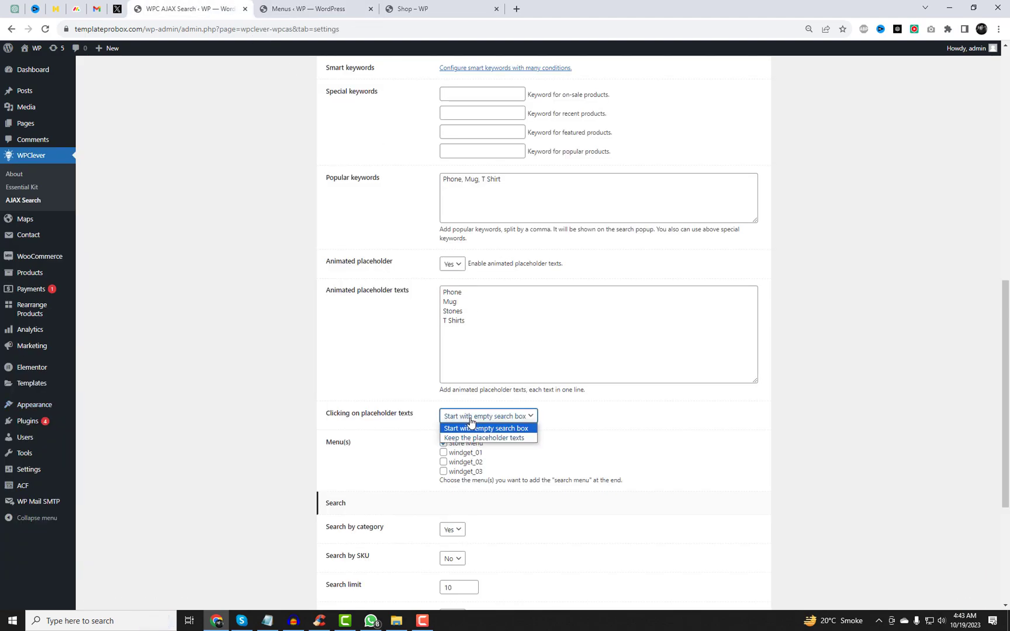
{"action": "left_click", "coordinate": [472, 440]}
{"action": "left_click", "coordinate": [480, 416]}
{"action": "left_click", "coordinate": [484, 428]}
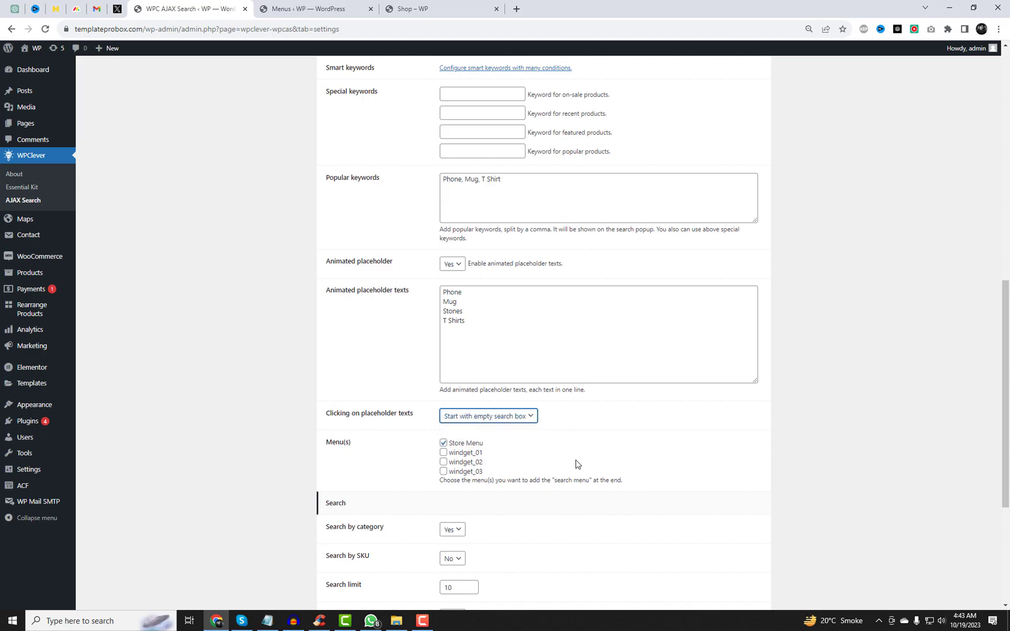
- Set Search by SKU to Yes and select the current search limit of 10
{"action": "scroll", "coordinate": [576, 464], "scroll_direction": "down", "scroll_amount": 4}
{"action": "scroll", "coordinate": [503, 379], "scroll_direction": "down", "scroll_amount": 1}
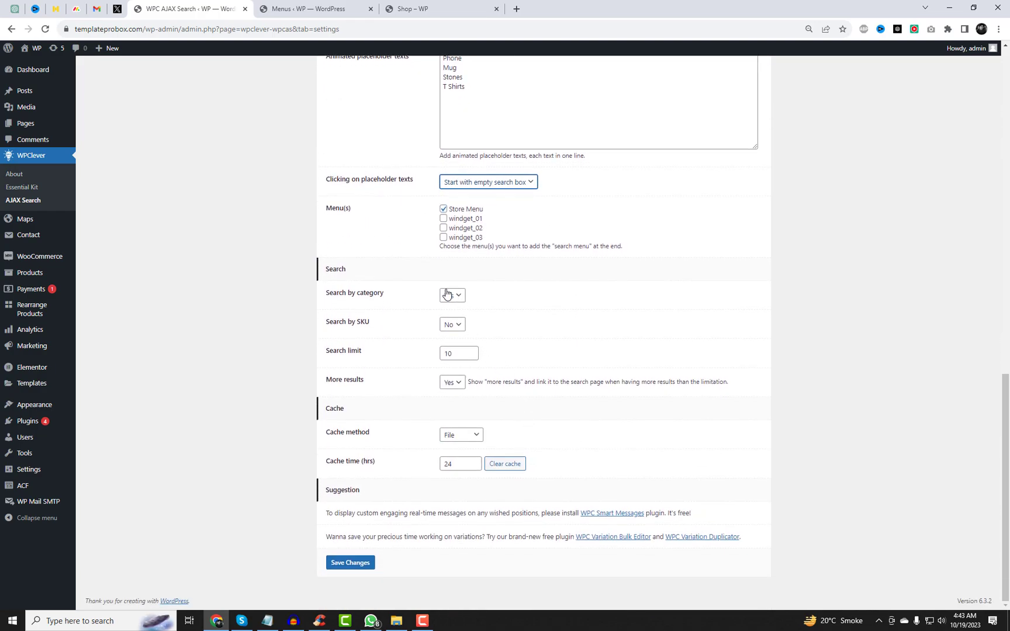
{"action": "left_click", "coordinate": [452, 324]}
{"action": "left_click", "coordinate": [455, 338]}
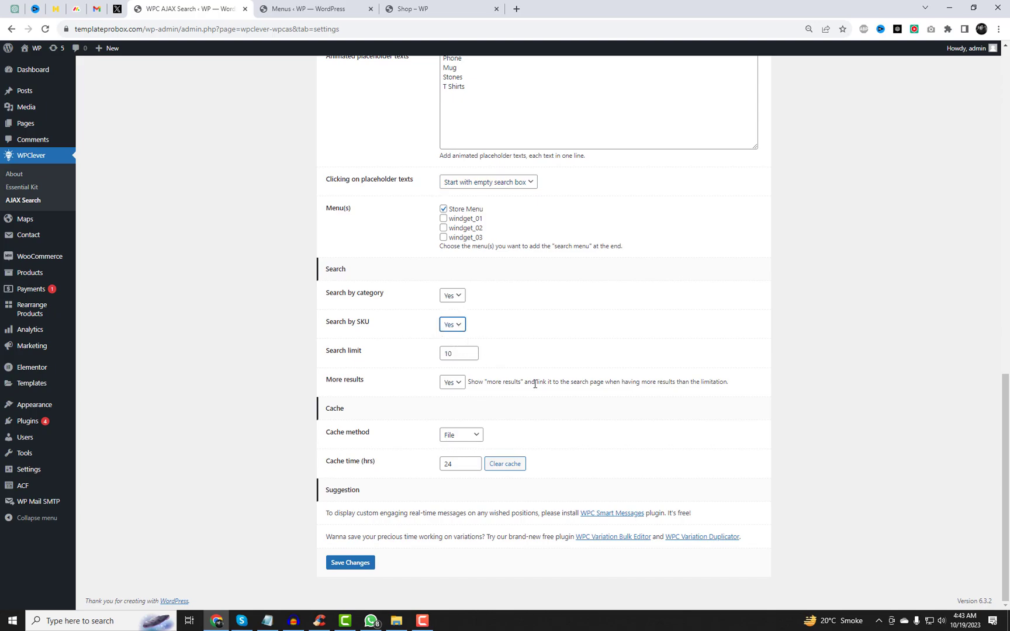
{"action": "left_click_drag", "start_coordinate": [463, 356], "coordinate": [438, 357]}
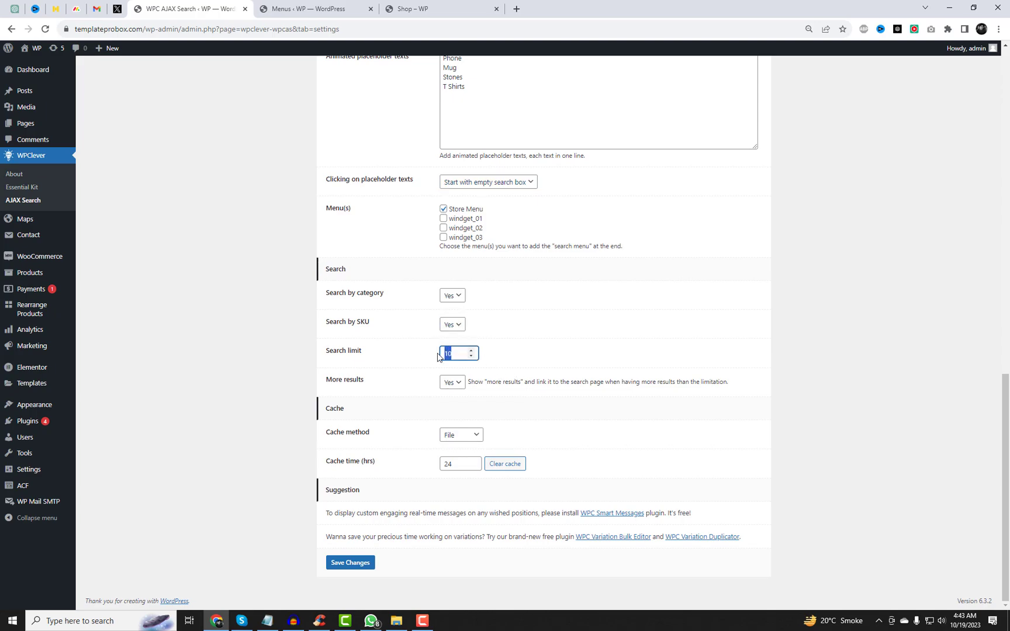
- Set the search limit to 8, save, and set the Localization placeholder to 'Search Products'
{"action": "type", "text": "8"}
{"action": "left_click", "coordinate": [358, 565]}
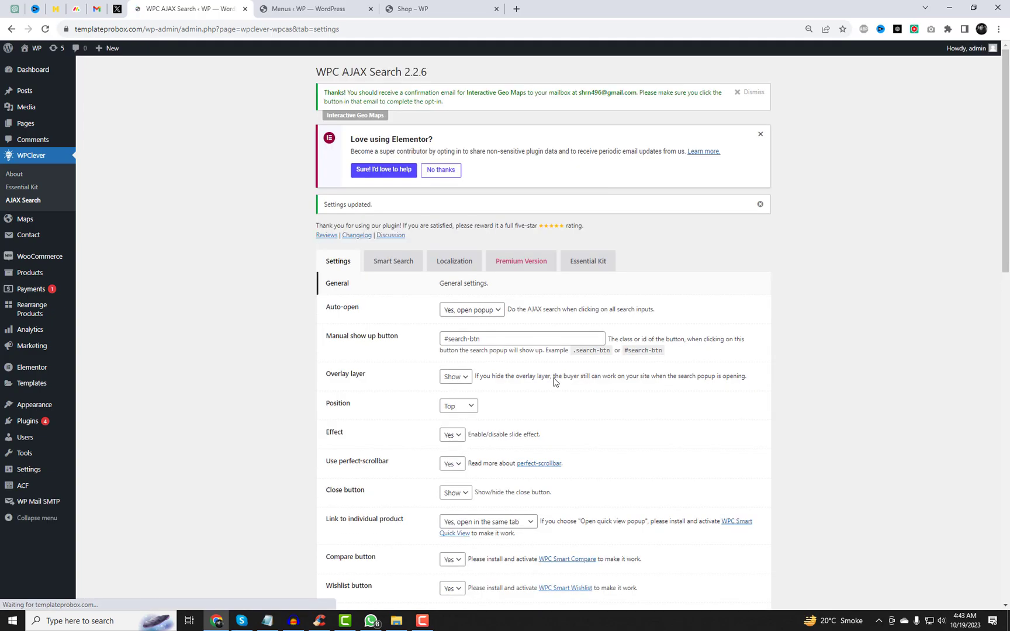
{"action": "left_click", "coordinate": [462, 264]}
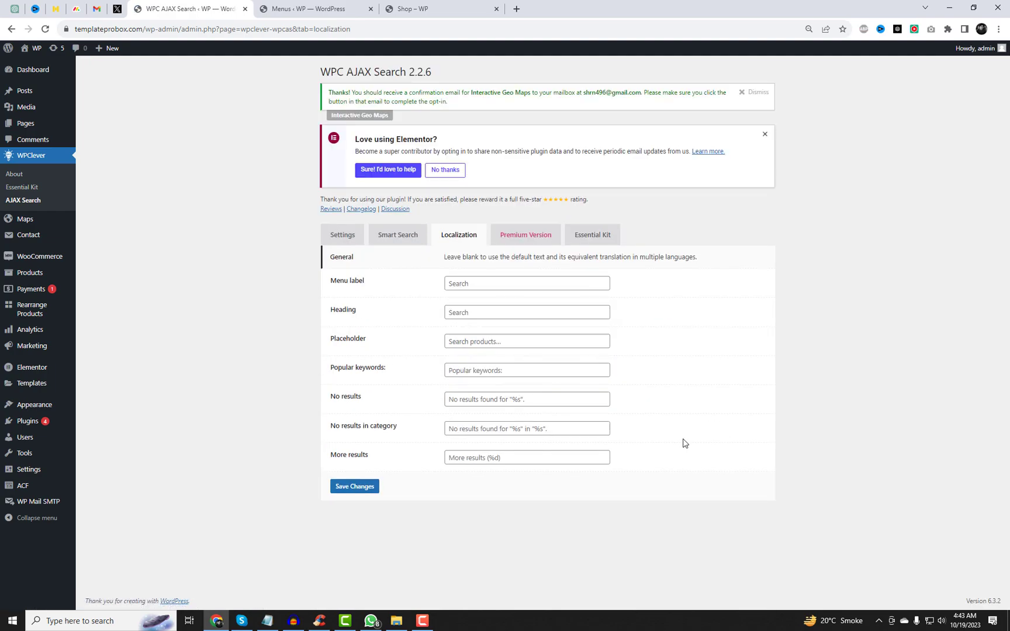
{"action": "left_click", "coordinate": [482, 342]}
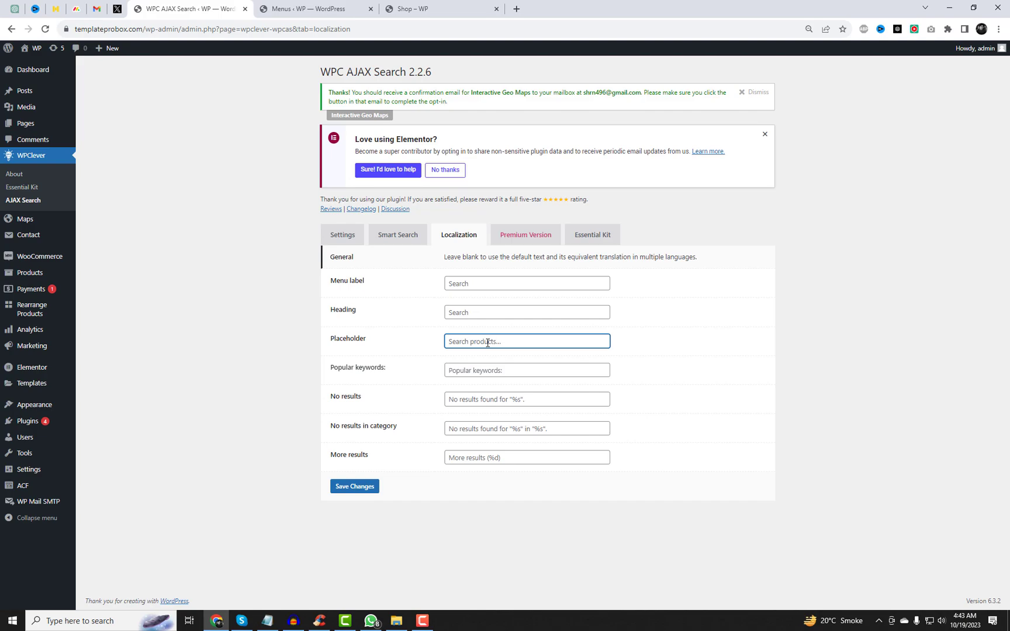
{"action": "type", "text": "Search Products"}
{"action": "left_click", "coordinate": [472, 401]}
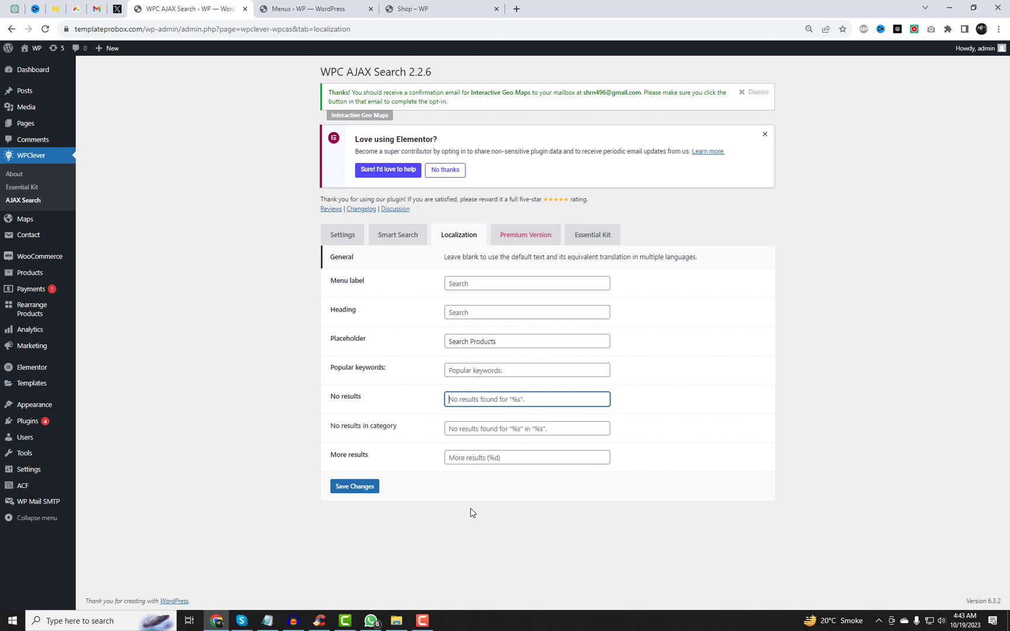
- Set the Menu label to 'Search Products' and save the localization settings
{"action": "left_click", "coordinate": [475, 279]}
{"action": "type", "text": "Search Products"}
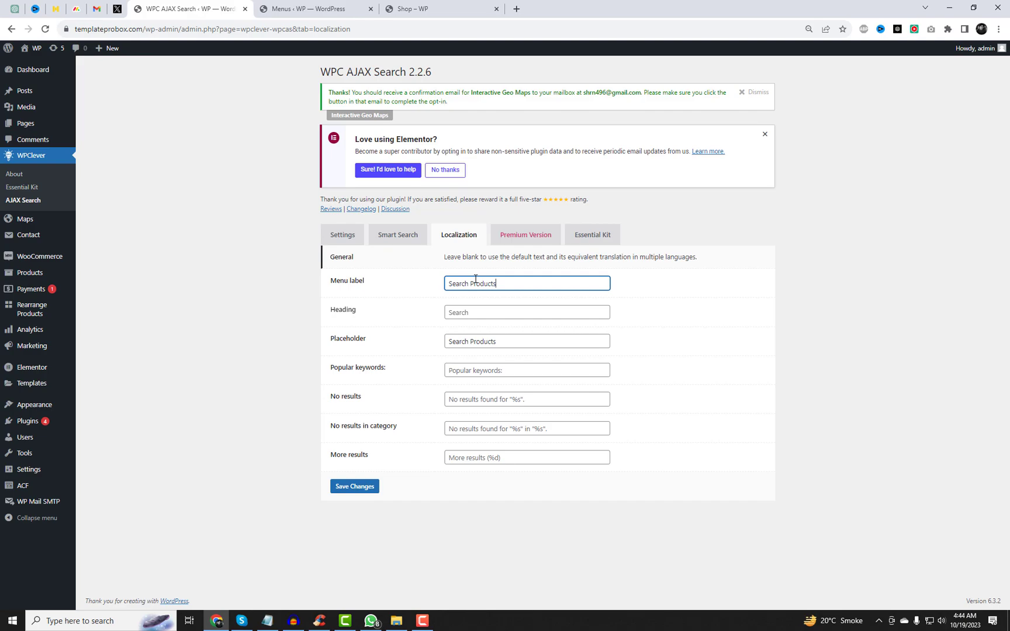
{"action": "left_click", "coordinate": [371, 486]}
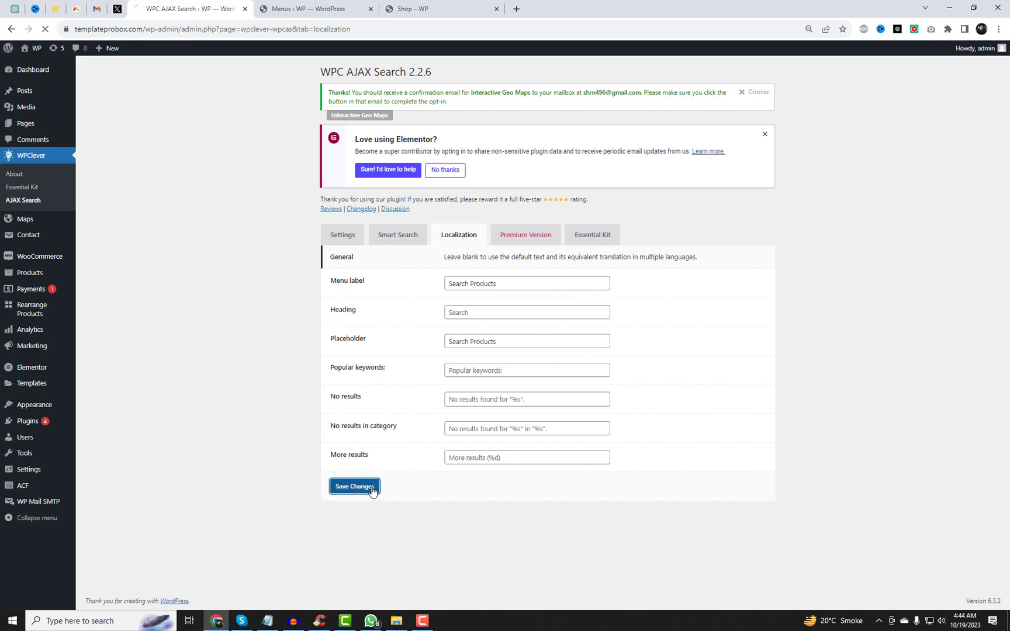
- Copy the #search-btn selector from the Manual show up button field
{"action": "left_click", "coordinate": [342, 263]}
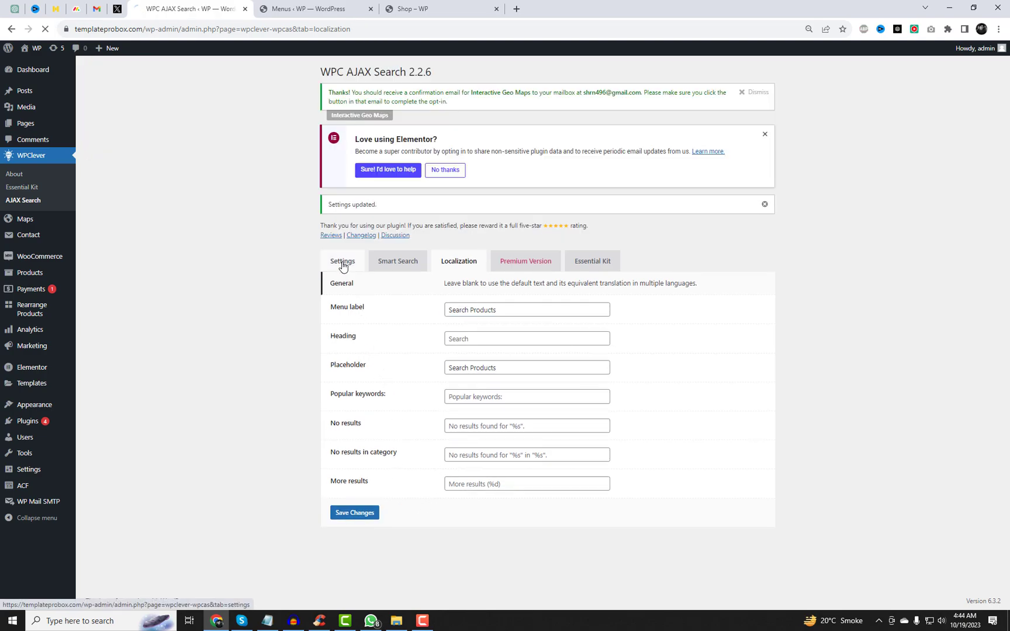
{"action": "left_click_drag", "start_coordinate": [451, 315], "coordinate": [480, 313]}
{"action": "left_click", "coordinate": [479, 313]}
{"action": "right_click", "coordinate": [481, 313]}
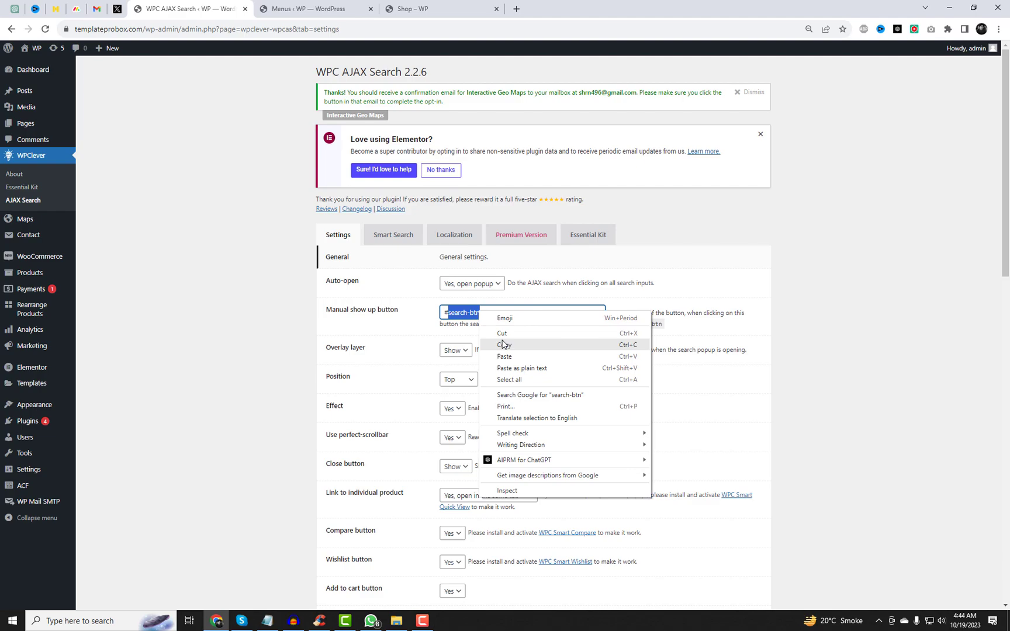
{"action": "left_click", "coordinate": [503, 344]}
- Open the live site in a new tab and test opening and closing the search popup
{"action": "right_click", "coordinate": [38, 67]}
{"action": "left_click", "coordinate": [42, 74]}
{"action": "left_click", "coordinate": [417, 8]}
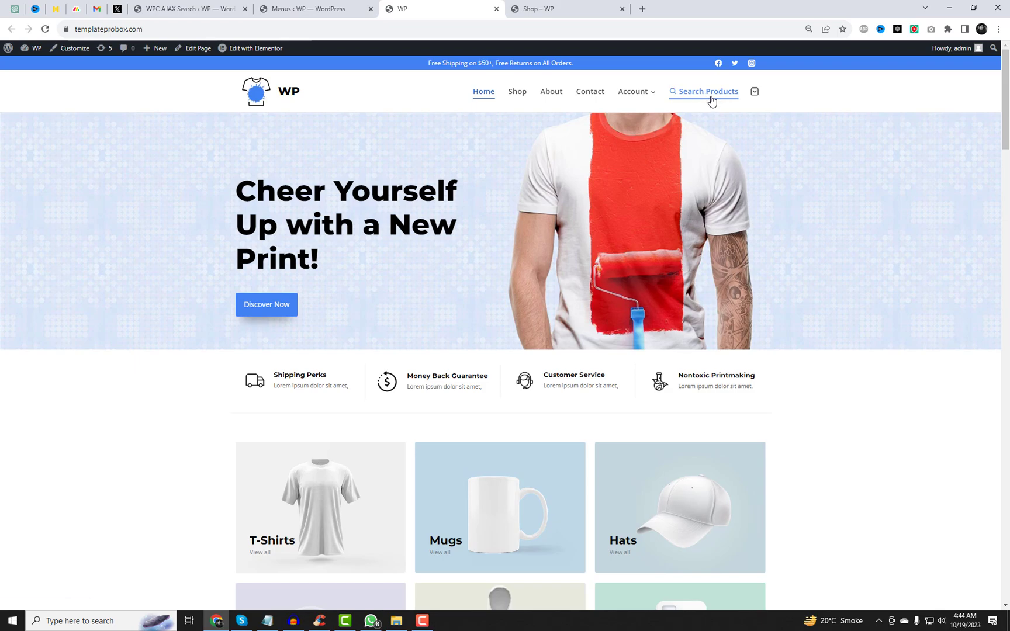
{"action": "left_click", "coordinate": [711, 99]}
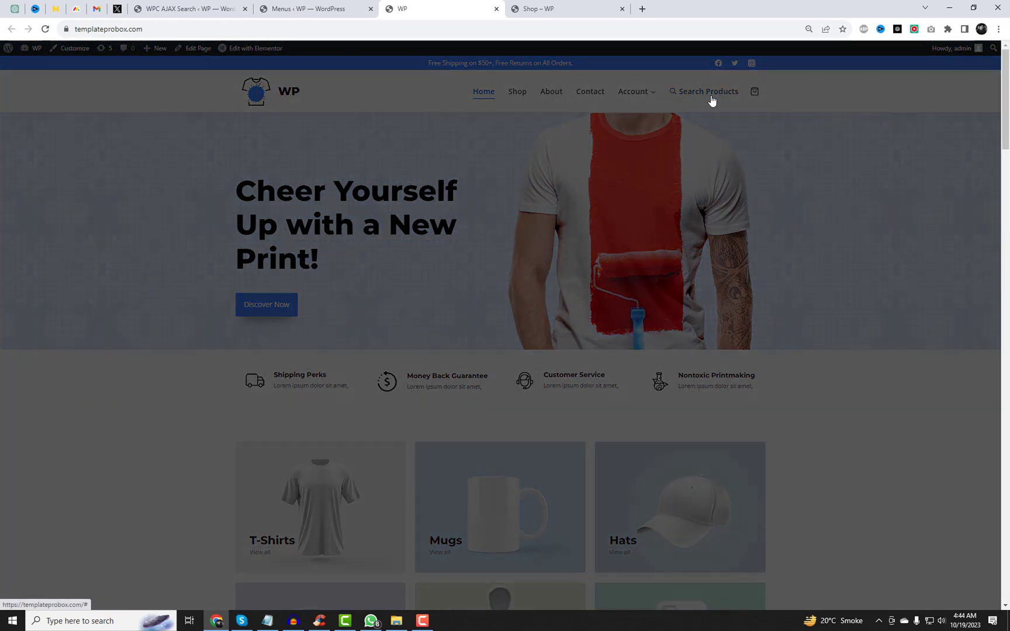
{"action": "left_click", "coordinate": [711, 99]}
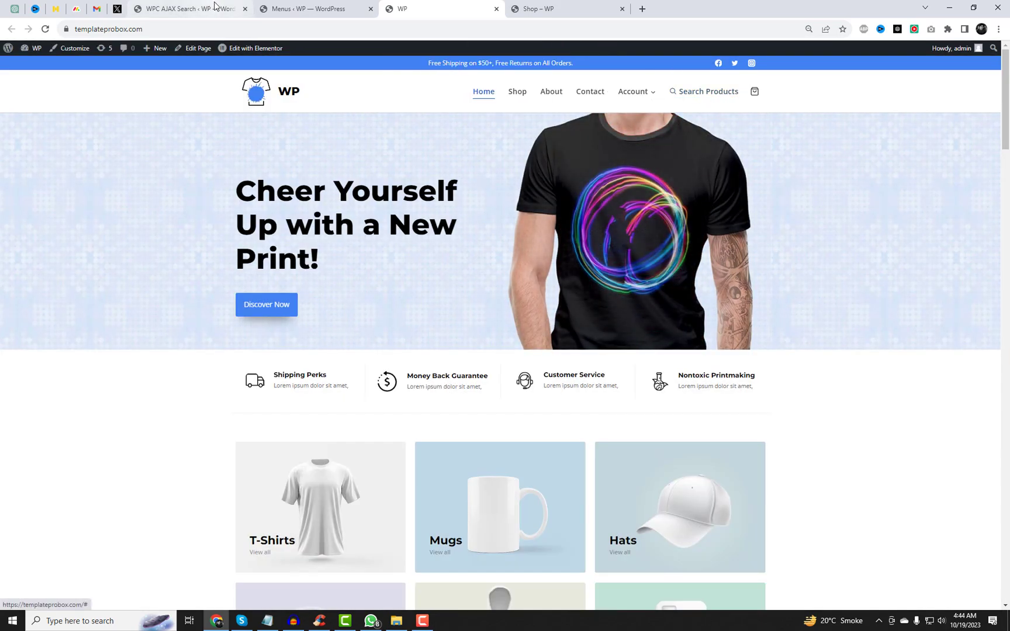
- Set the popup Position to Right, save, and go to reload the Shop tab
{"action": "left_click", "coordinate": [186, 9]}
{"action": "left_click", "coordinate": [458, 381]}
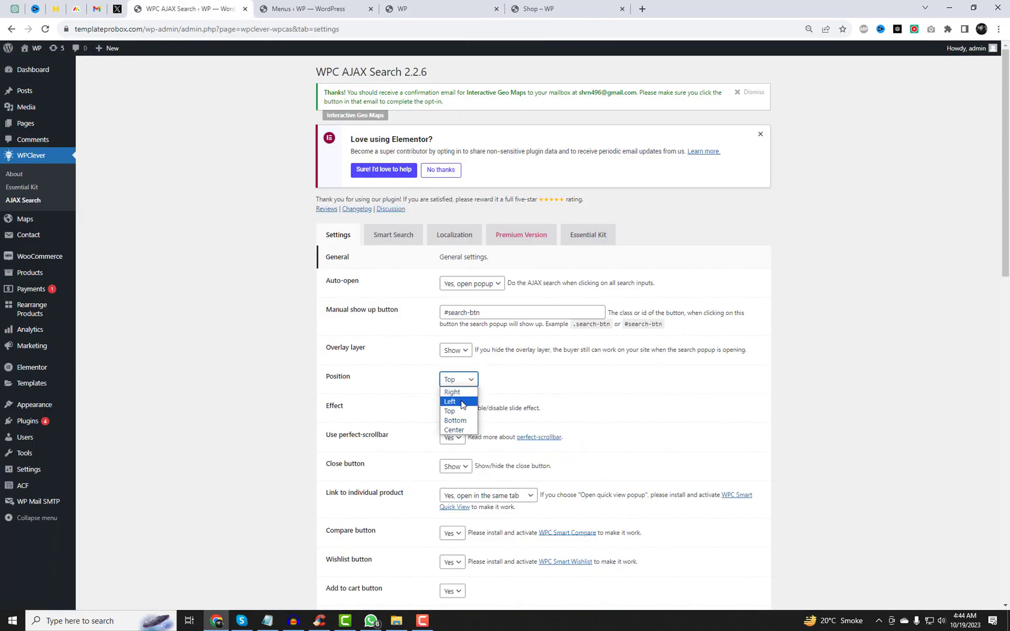
{"action": "left_click", "coordinate": [451, 392]}
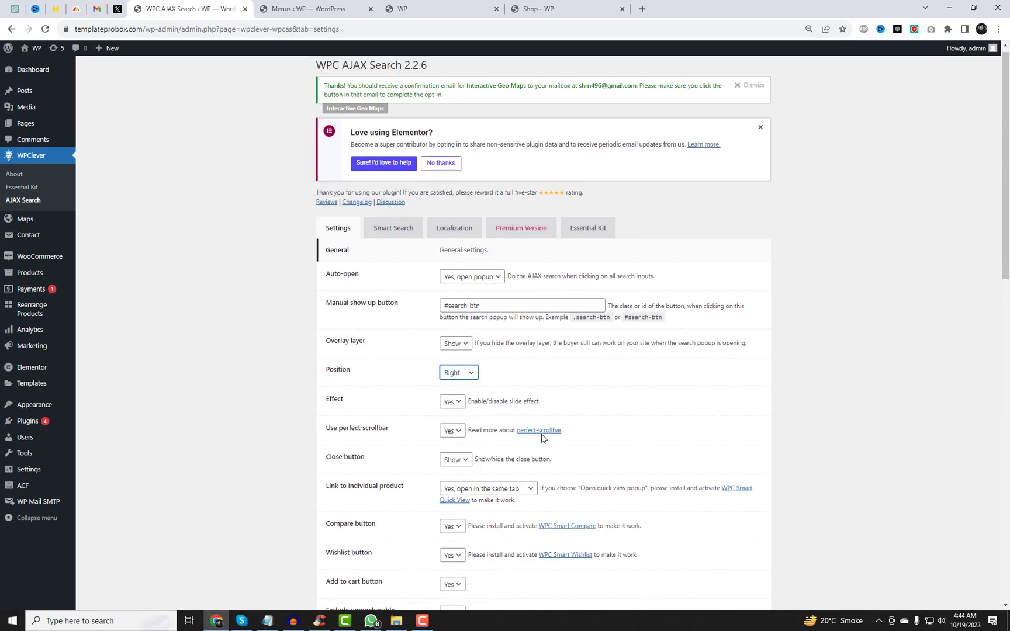
{"action": "scroll", "coordinate": [541, 435], "scroll_direction": "down", "scroll_amount": 10}
{"action": "left_click", "coordinate": [348, 565]}
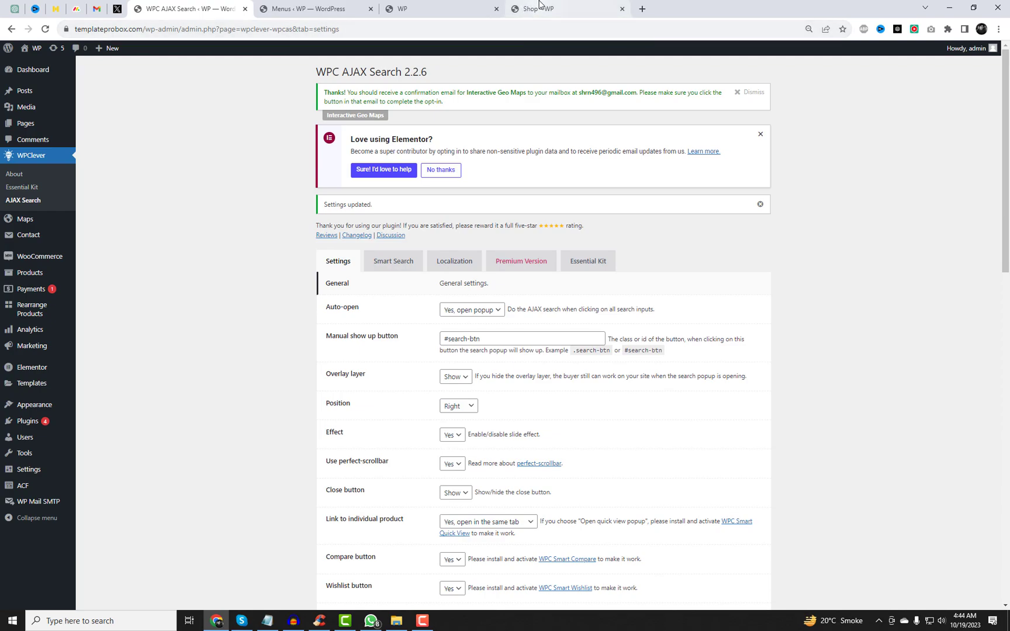
{"action": "left_click", "coordinate": [540, 8]}
{"action": "scroll", "coordinate": [436, 152], "scroll_direction": "up", "scroll_amount": 1}
{"action": "right_click", "coordinate": [423, 100]}
- Reload the Shop page and test the Phone keyword and tshirts category filter in the search popup
{"action": "left_click", "coordinate": [462, 129]}
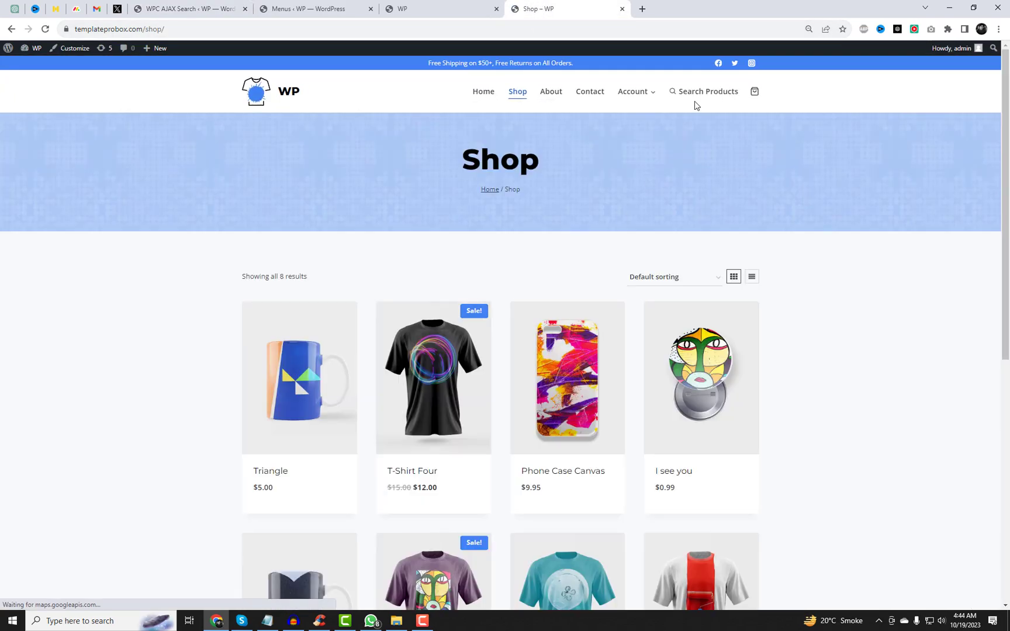
{"action": "left_click", "coordinate": [695, 94]}
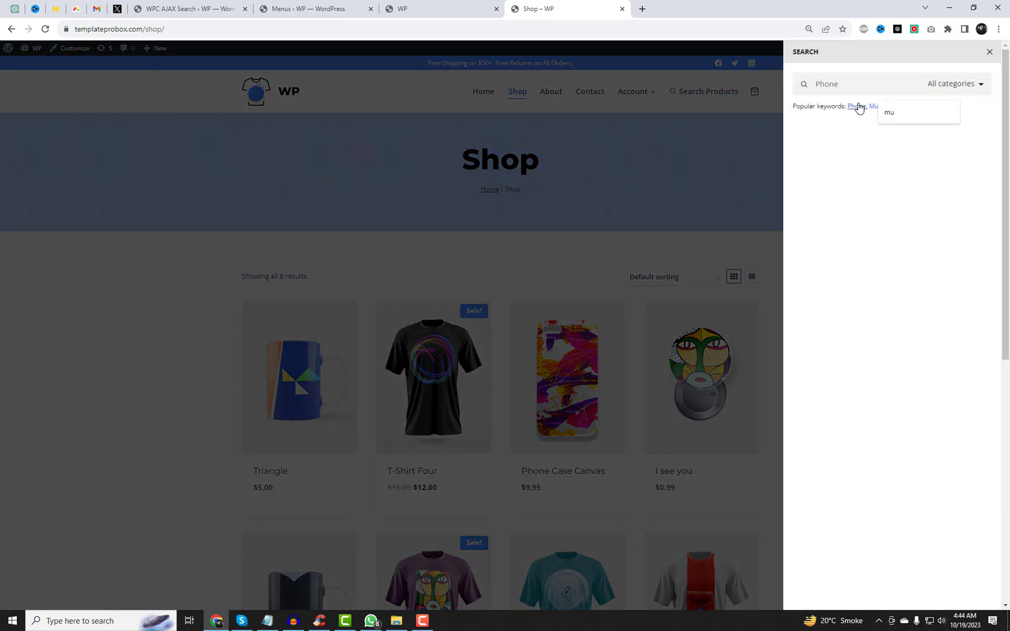
{"action": "left_click", "coordinate": [856, 109]}
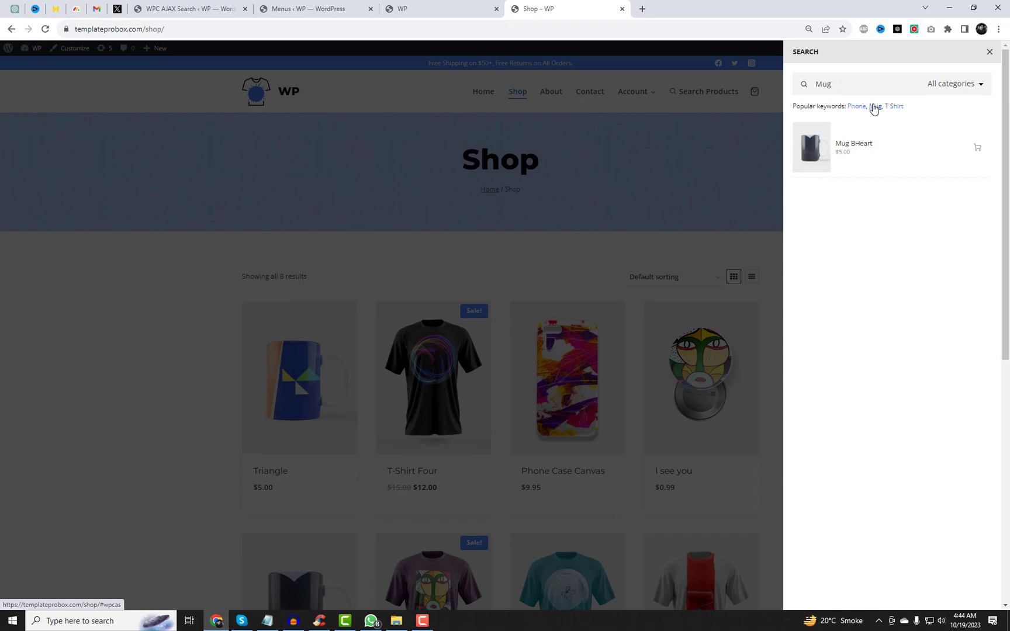
{"action": "left_click", "coordinate": [957, 91]}
{"action": "left_click", "coordinate": [952, 119]}
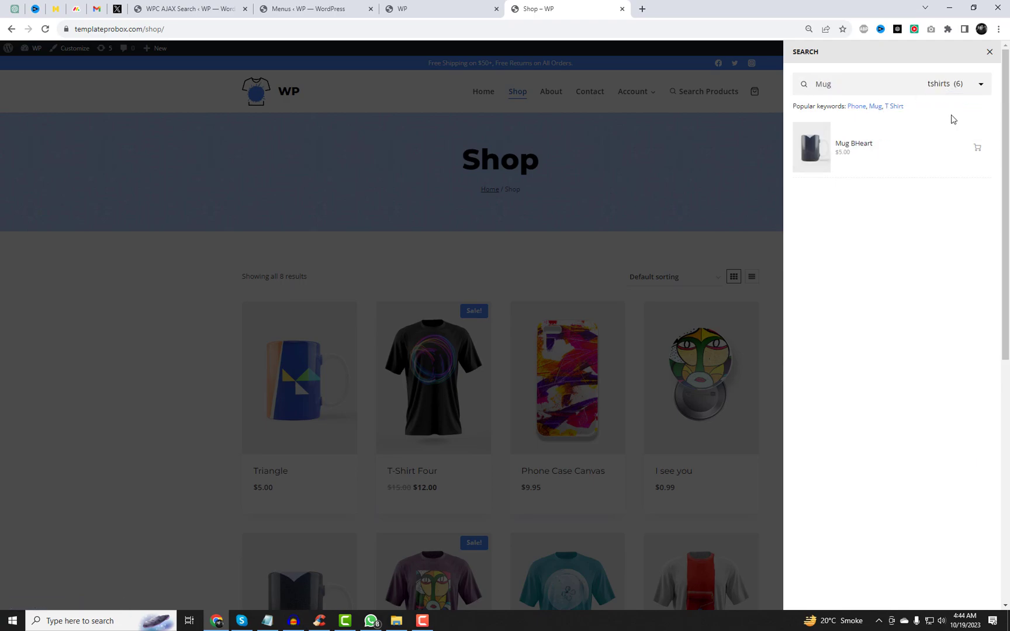
{"action": "left_click", "coordinate": [857, 107]}
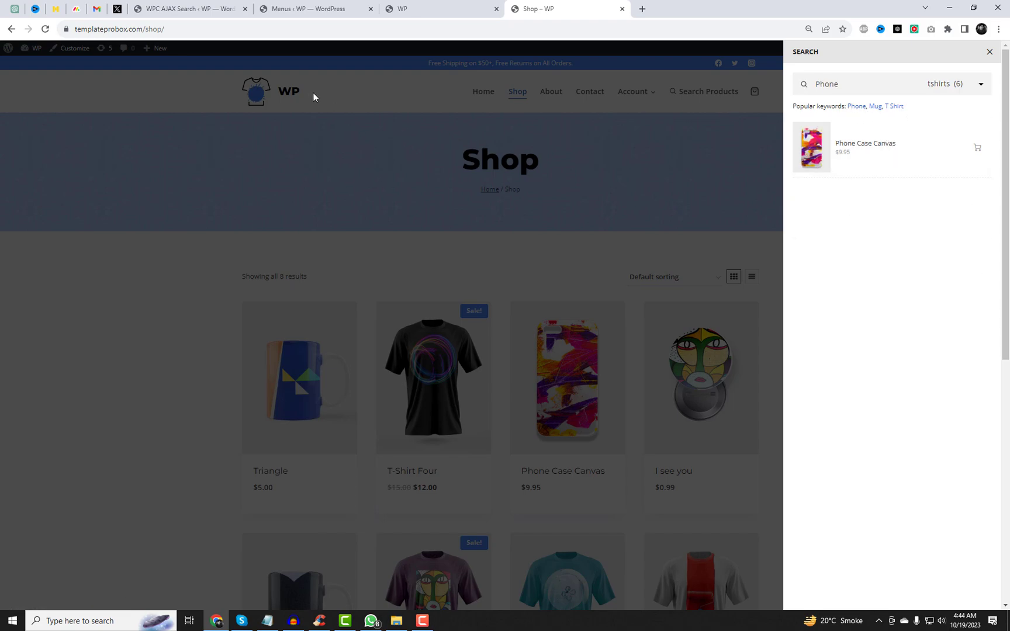
{"action": "left_click", "coordinate": [437, 5]}
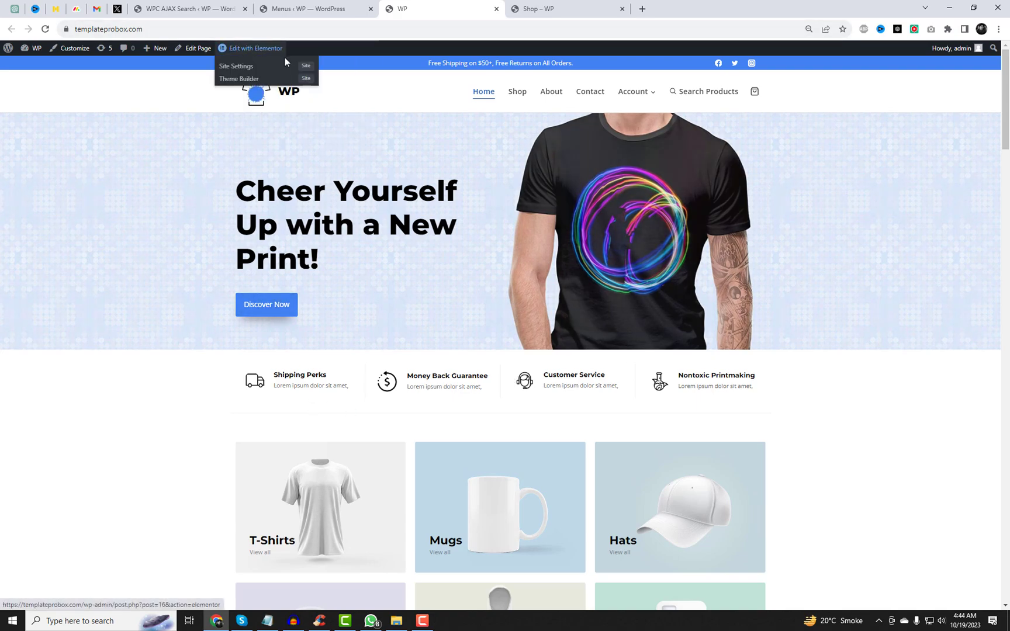
- In Elementor, change the Discover Now button's text to 'Search Our Products'
{"action": "middle_click", "coordinate": [251, 49]}
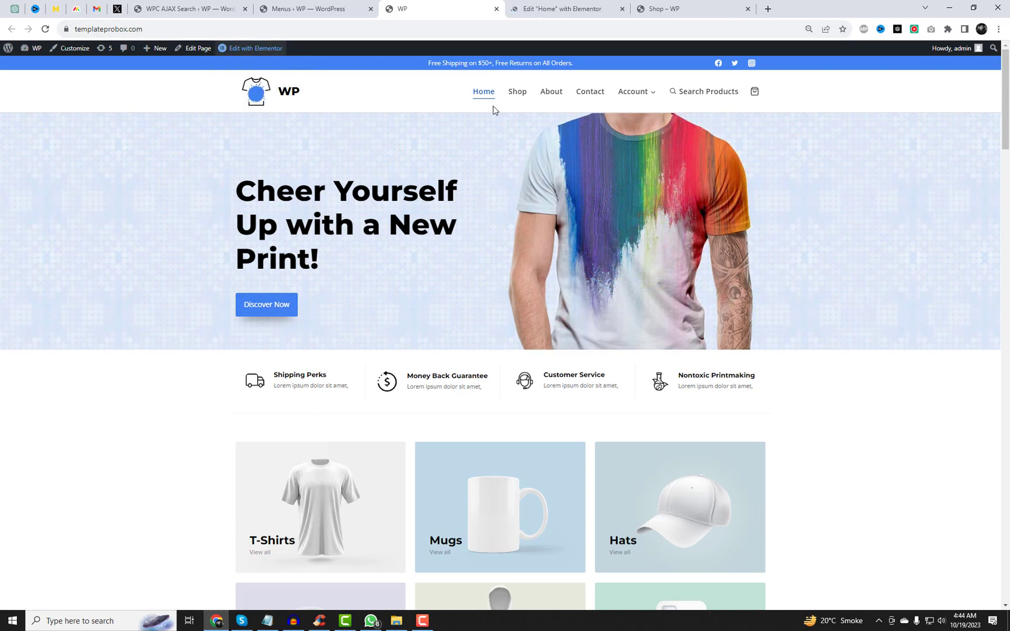
{"action": "mouse_move", "coordinate": [620, 101]}
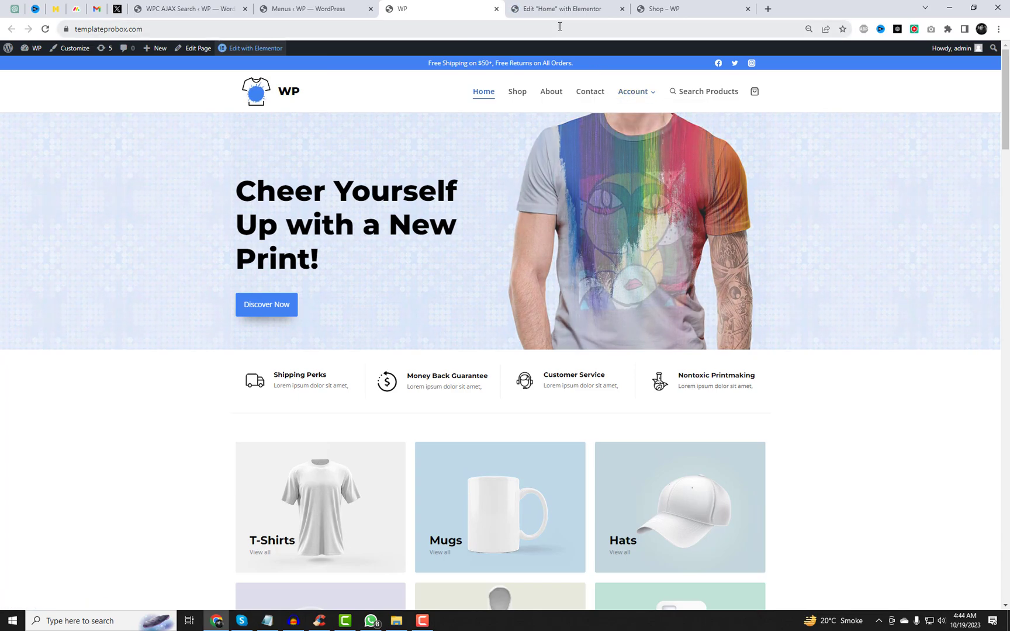
{"action": "left_click", "coordinate": [555, 6]}
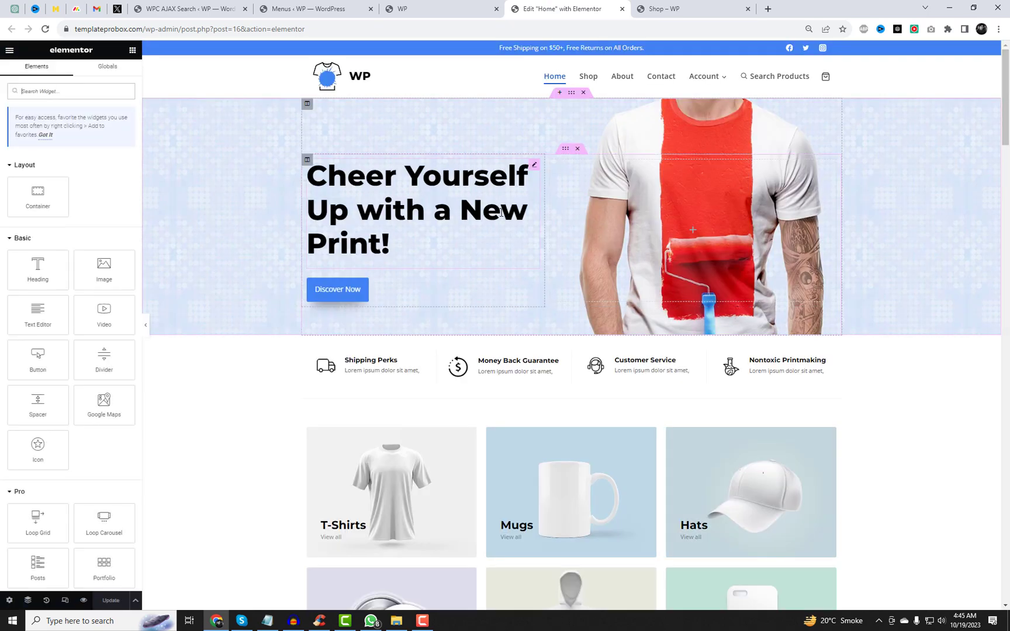
{"action": "left_click", "coordinate": [351, 297]}
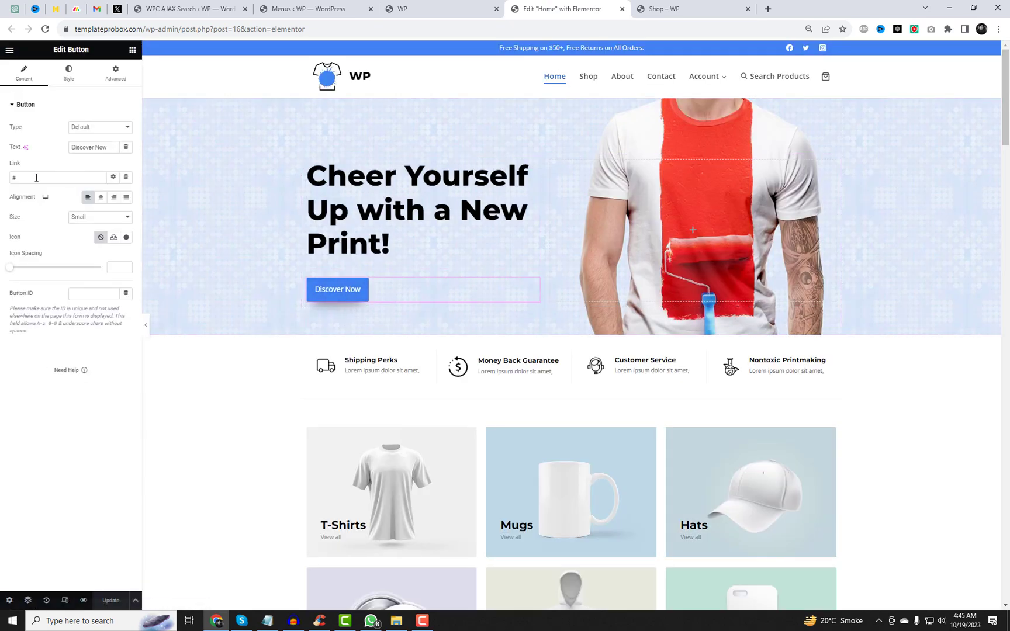
{"action": "left_click_drag", "start_coordinate": [107, 148], "coordinate": [22, 150]}
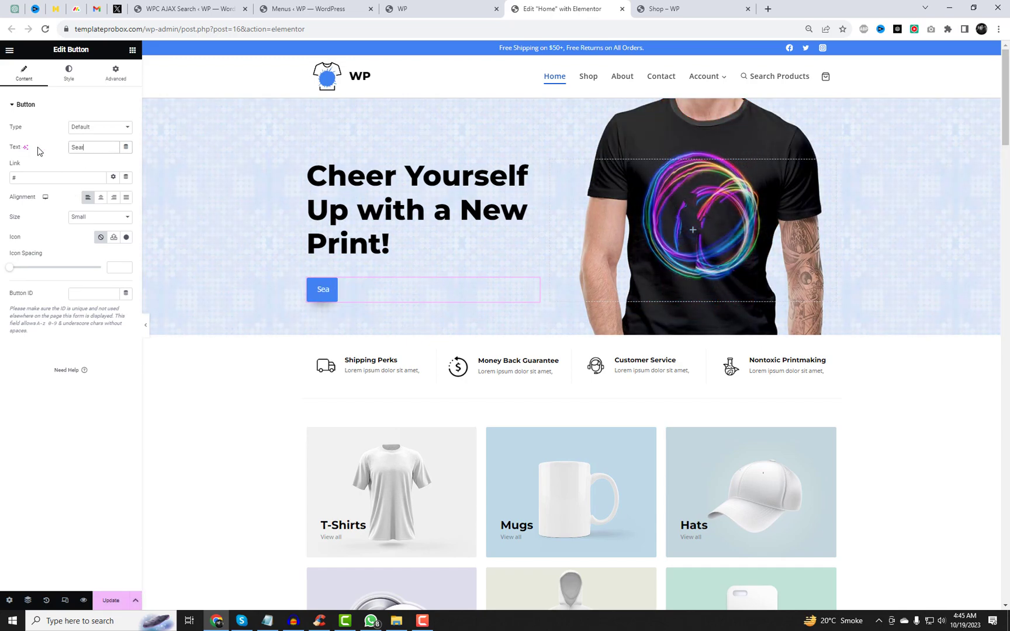
{"action": "key", "text": "BackSpace"}
{"action": "key", "text": "BackSpace"}
{"action": "key", "text": "BackSpace"}
{"action": "key", "text": "BackSpace"}
{"action": "key", "text": "BackSpace"}
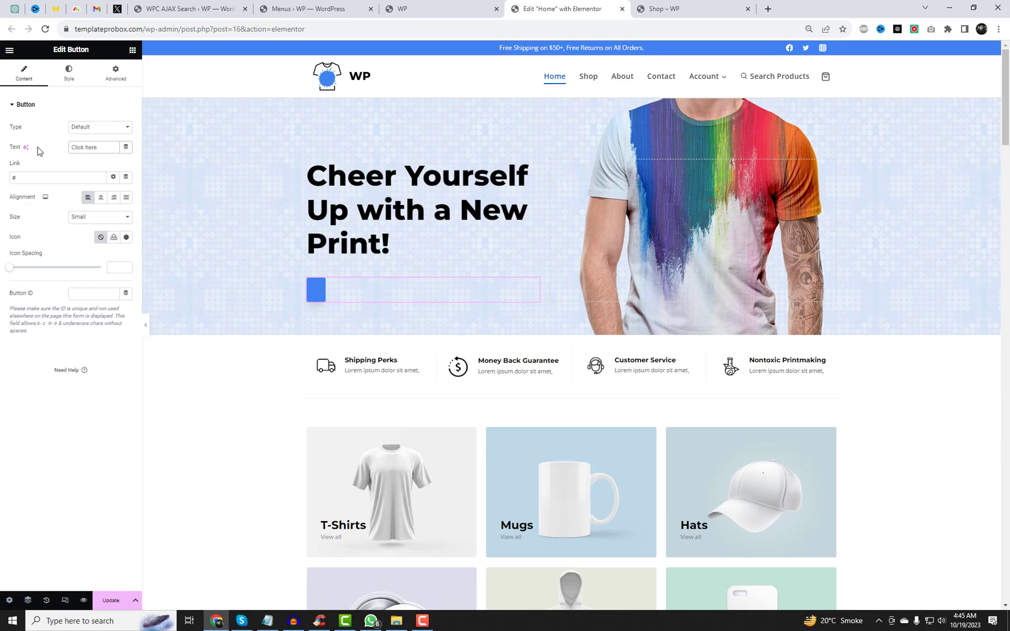
{"action": "type", "text": "Search Pr"}
{"action": "type", "text": "O"}
{"action": "type", "text": "ur Products"}
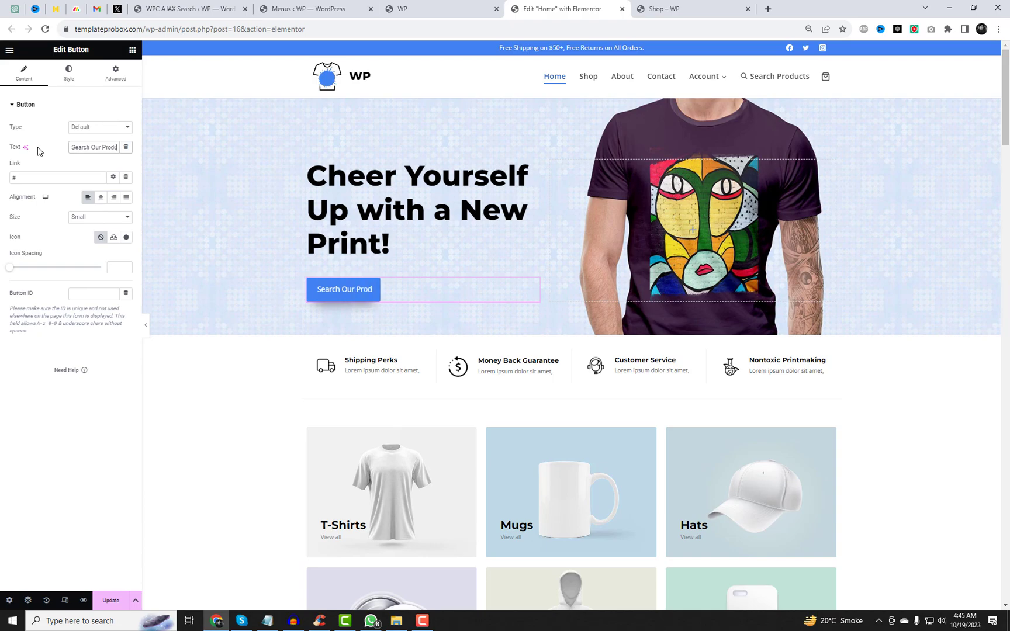
- Paste search-btn as the button's Advanced CSS ID and update the page
{"action": "left_click", "coordinate": [116, 73]}
{"action": "key", "text": "ctrl+v"}
{"action": "left_click", "coordinate": [111, 601]}
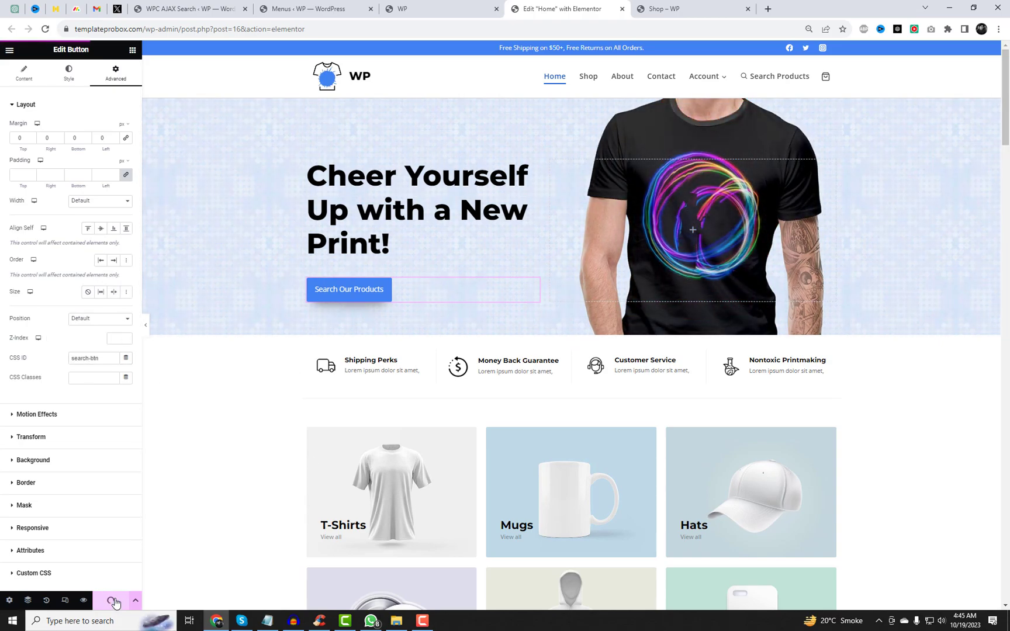
{"action": "left_click", "coordinate": [436, 9]}
- Reload the home page, open search via Search Our Products, try Phone, and open 'I see you'
{"action": "left_click", "coordinate": [415, 30]}
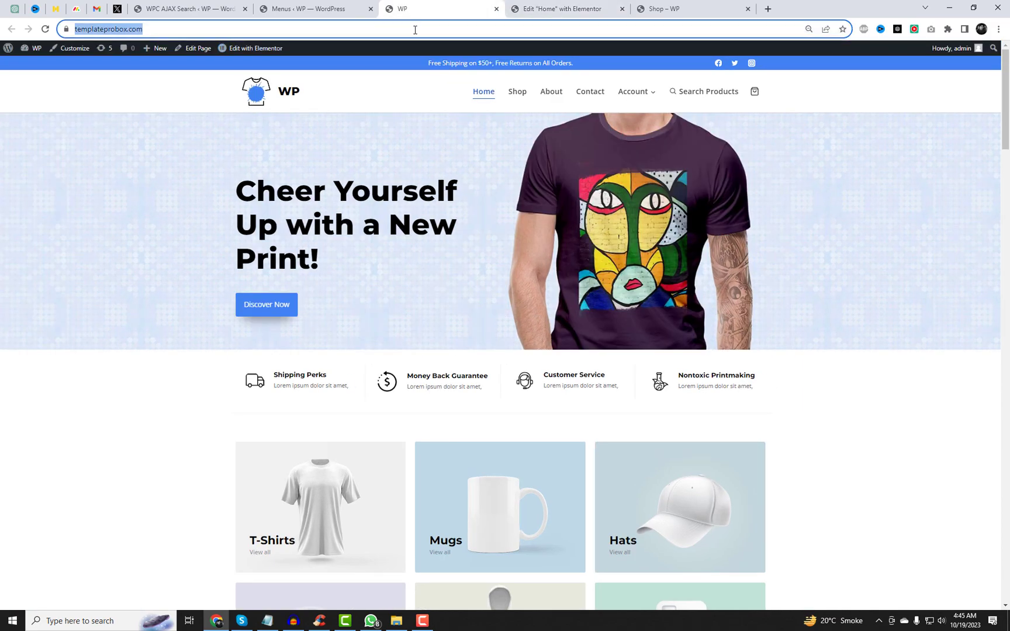
{"action": "key", "text": "Return"}
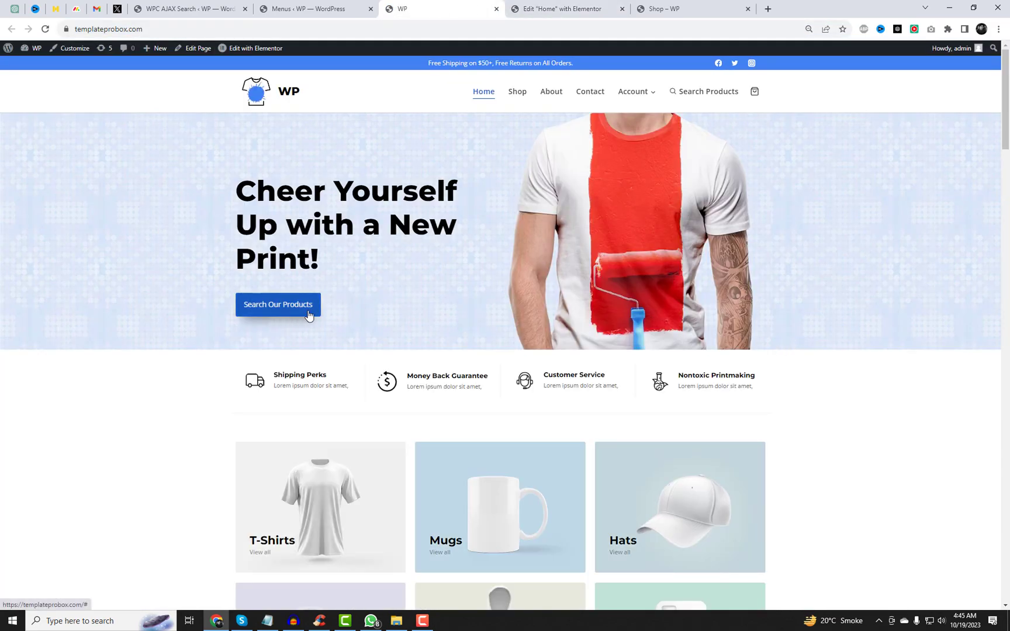
{"action": "left_click", "coordinate": [303, 315]}
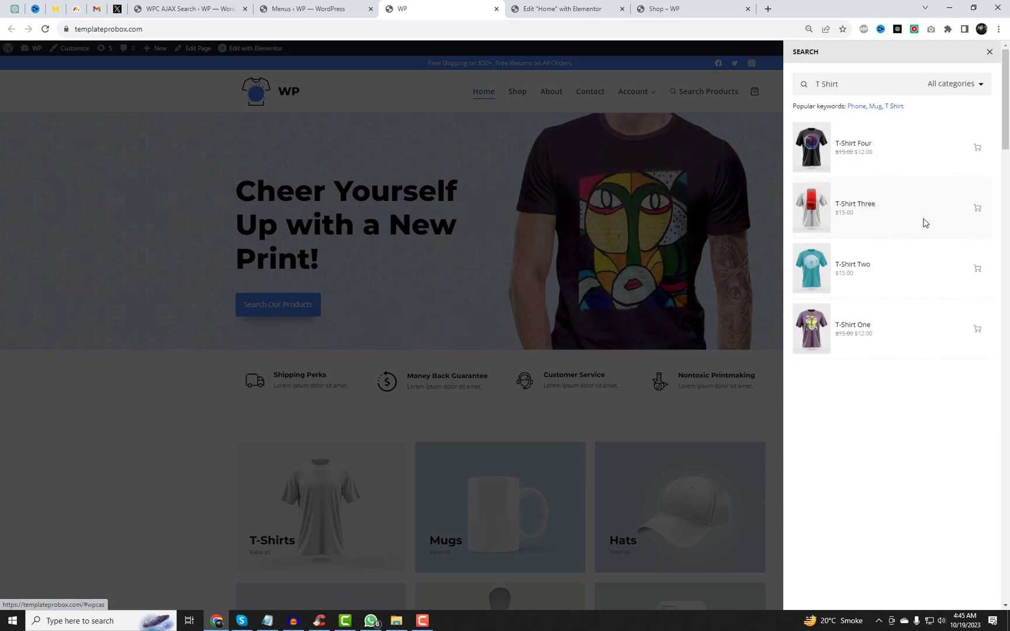
{"action": "scroll", "coordinate": [923, 222], "scroll_direction": "down", "scroll_amount": 5}
{"action": "scroll", "coordinate": [884, 183], "scroll_direction": "up", "scroll_amount": 4}
{"action": "left_click", "coordinate": [854, 108]}
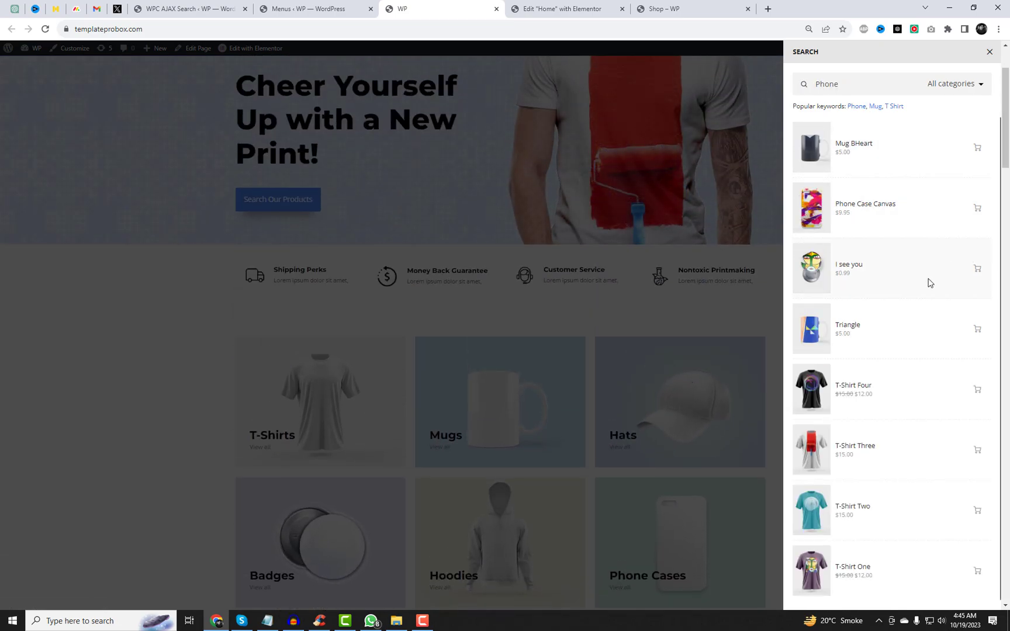
{"action": "left_click", "coordinate": [828, 281]}
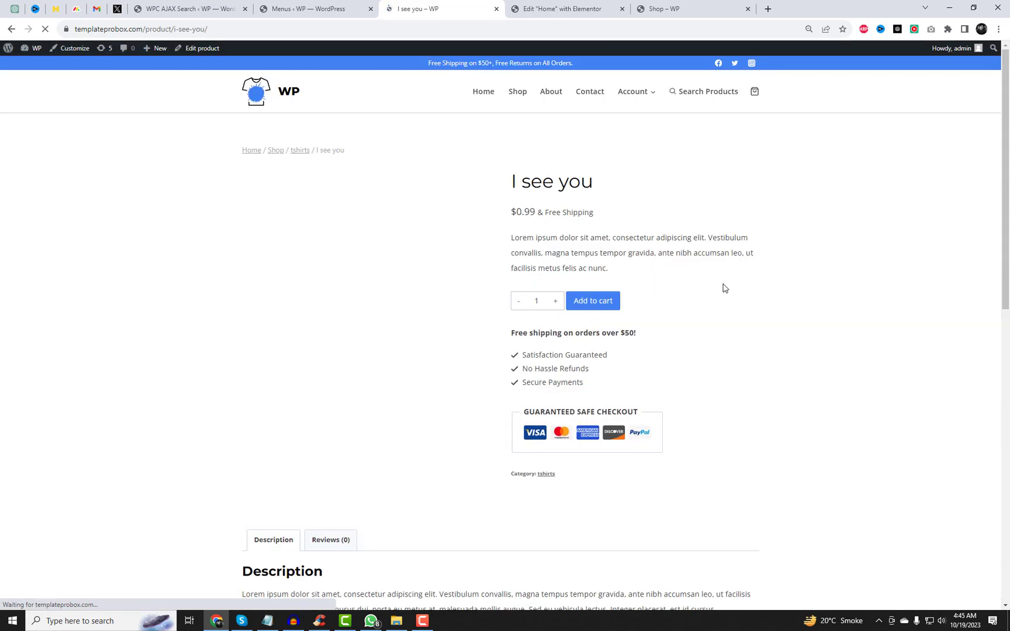
- Reopen the search panel, type 'i See yoou', then close the panel
{"action": "left_click", "coordinate": [702, 94]}
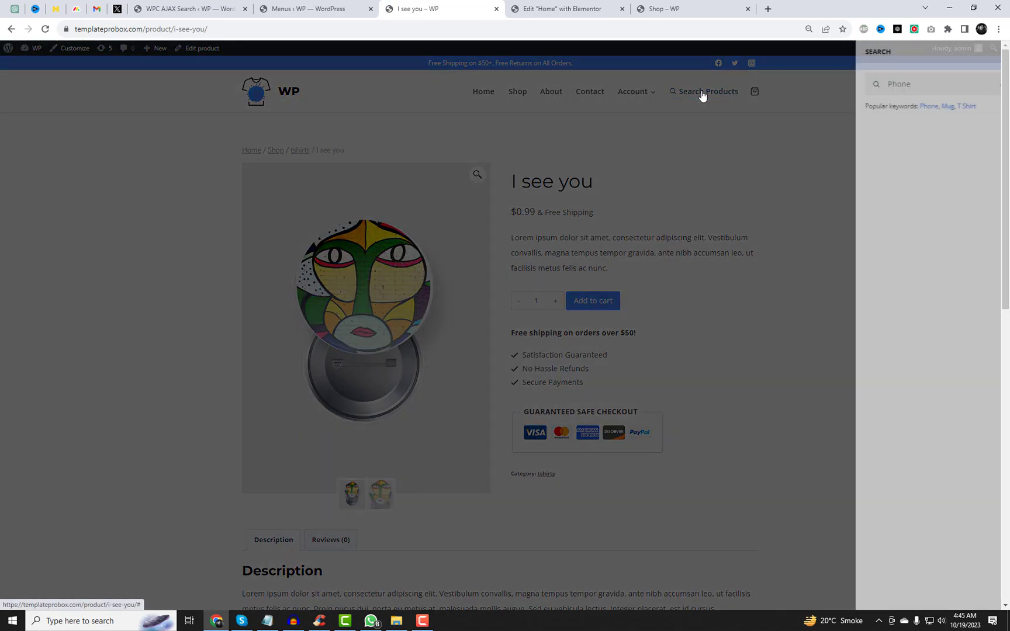
{"action": "left_click", "coordinate": [838, 87]}
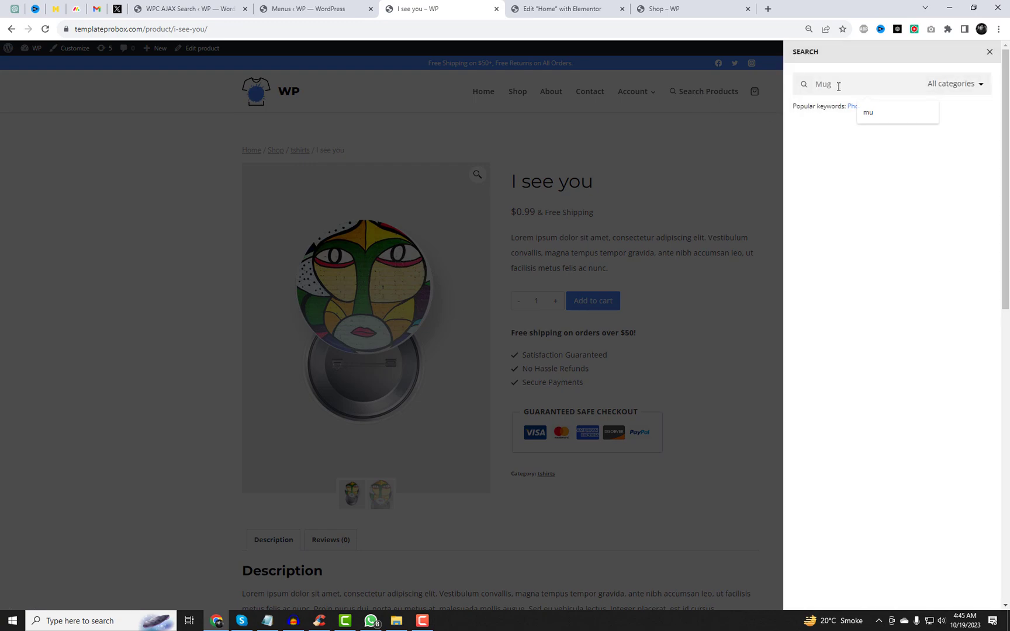
{"action": "type", "text": "i See yo"}
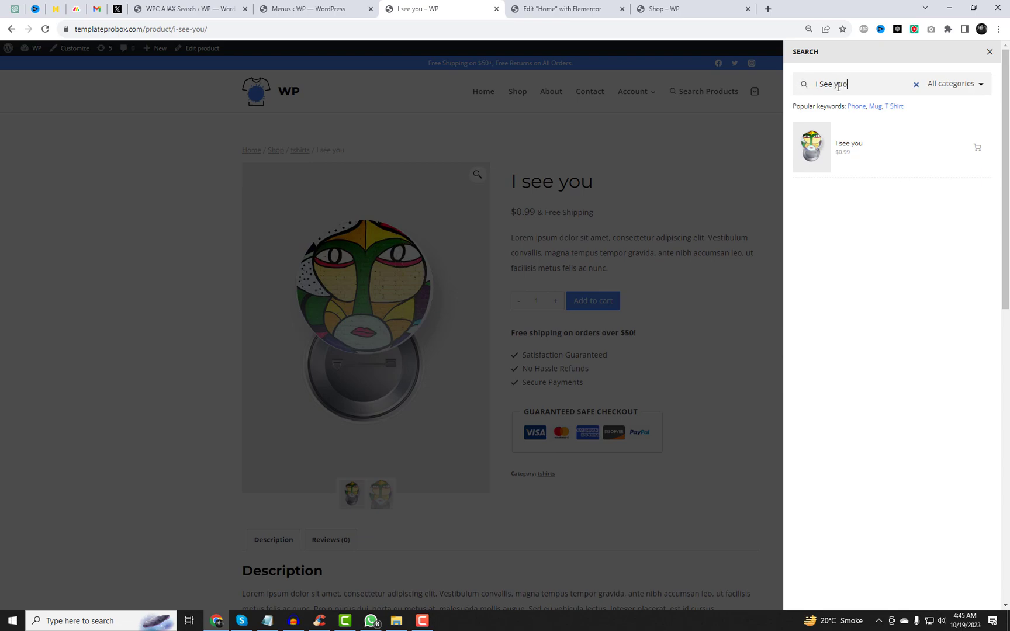
{"action": "type", "text": "ou"}
{"action": "left_click", "coordinate": [692, 170]}
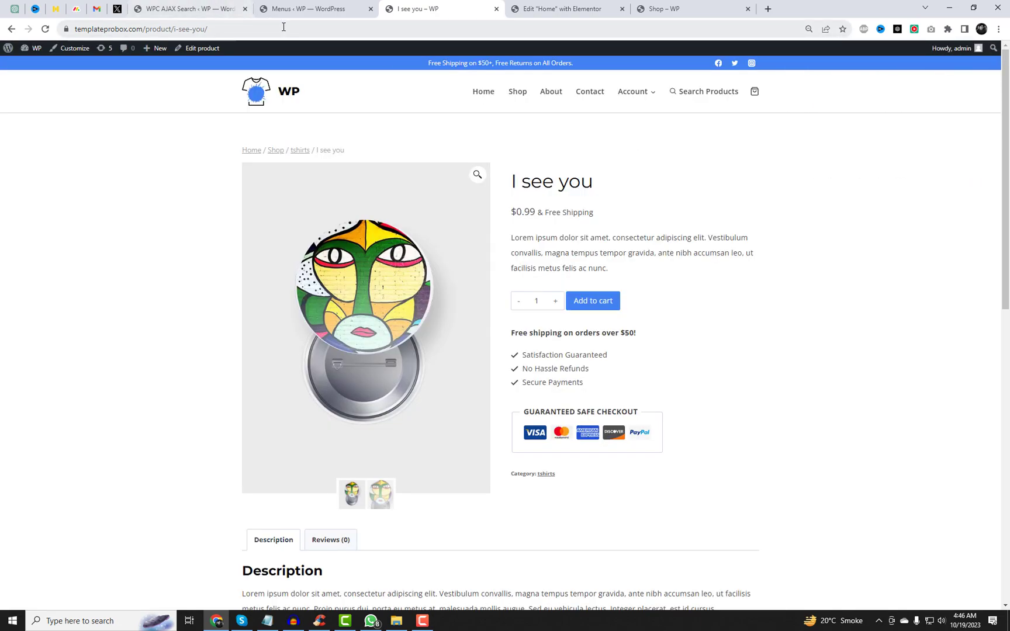
- Navigate from the home page to the Contact page and scroll to the New York office map
{"action": "left_click", "coordinate": [256, 92]}
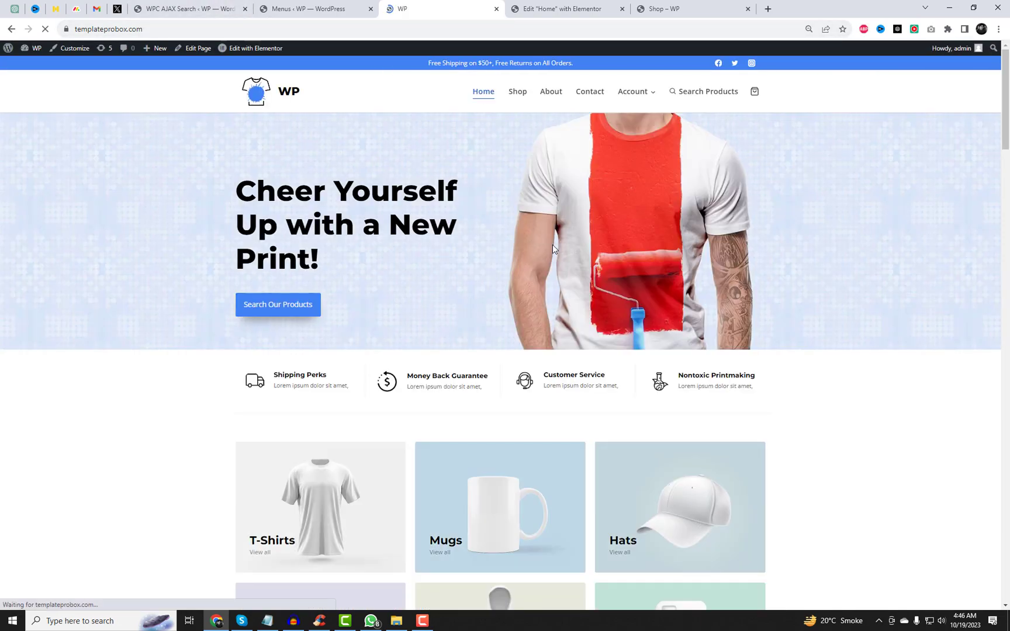
{"action": "left_click", "coordinate": [592, 93]}
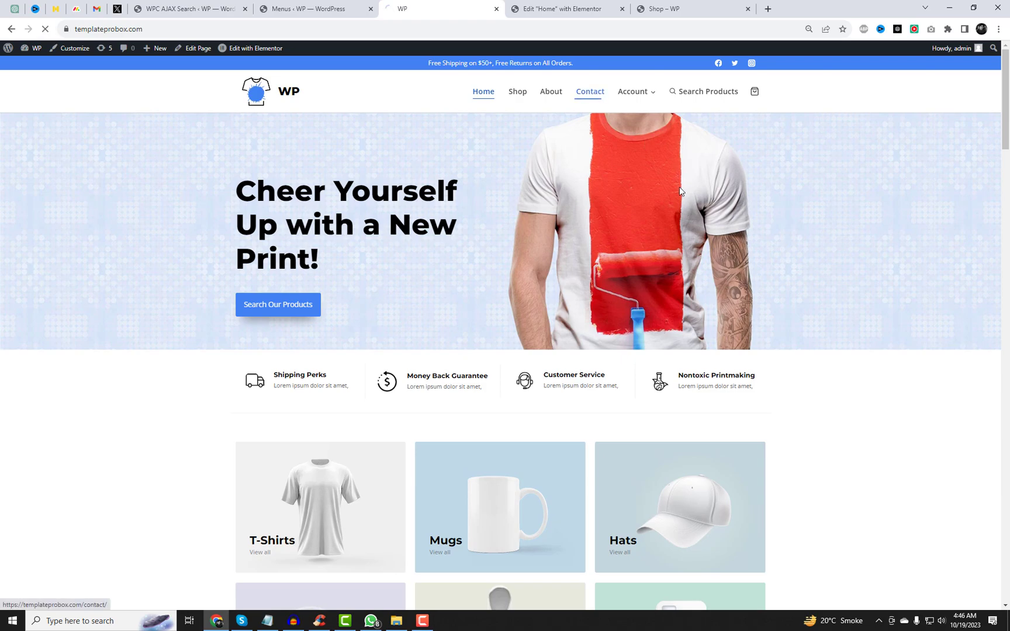
{"action": "scroll", "coordinate": [716, 362], "scroll_direction": "down", "scroll_amount": 10}
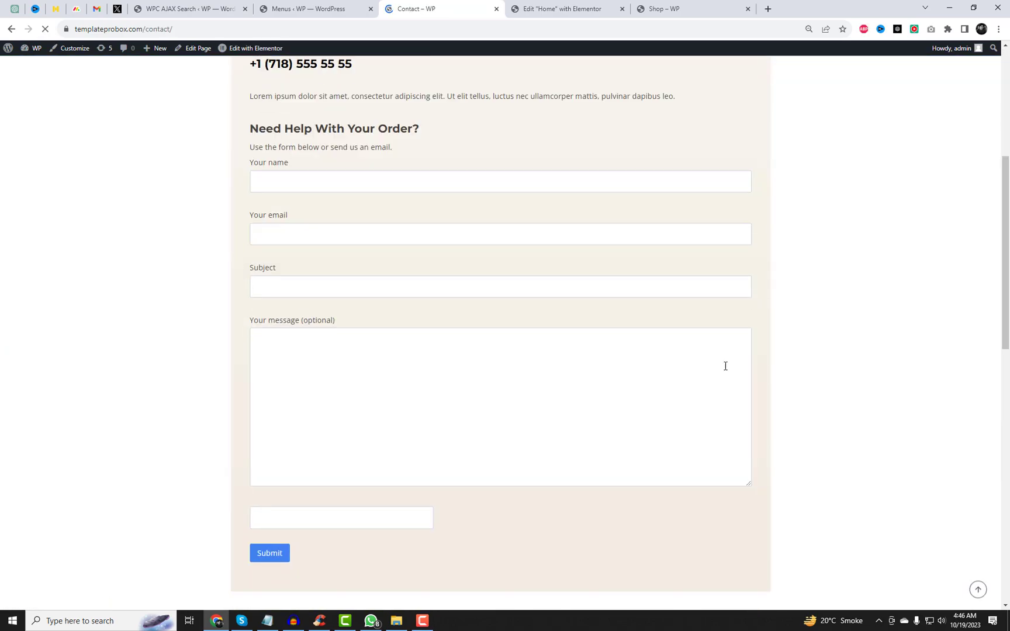
{"action": "scroll", "coordinate": [734, 375], "scroll_direction": "down", "scroll_amount": 6}
{"action": "scroll", "coordinate": [741, 377], "scroll_direction": "up", "scroll_amount": 3}
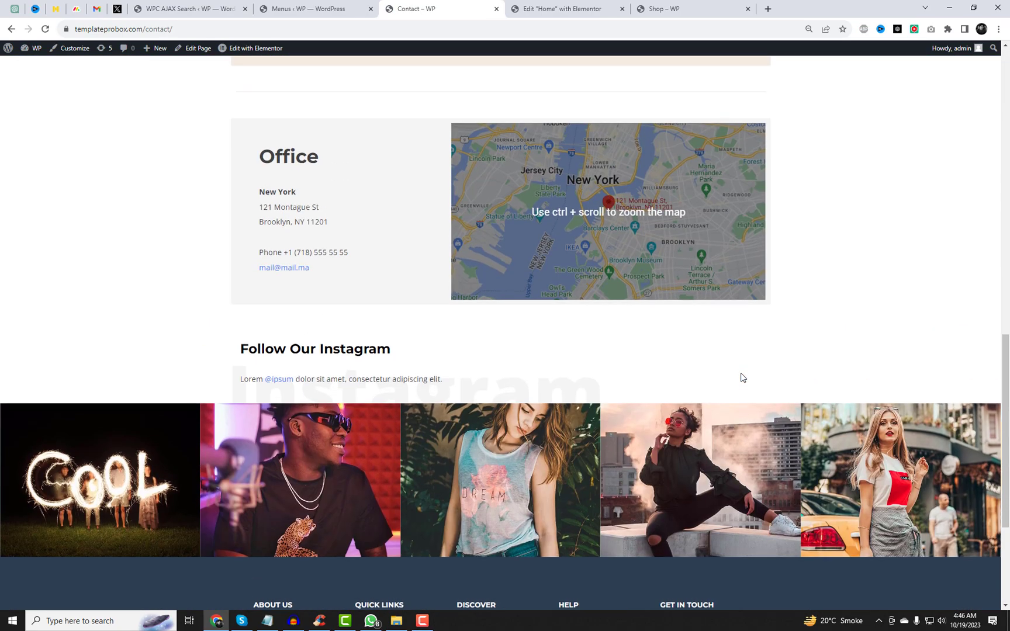